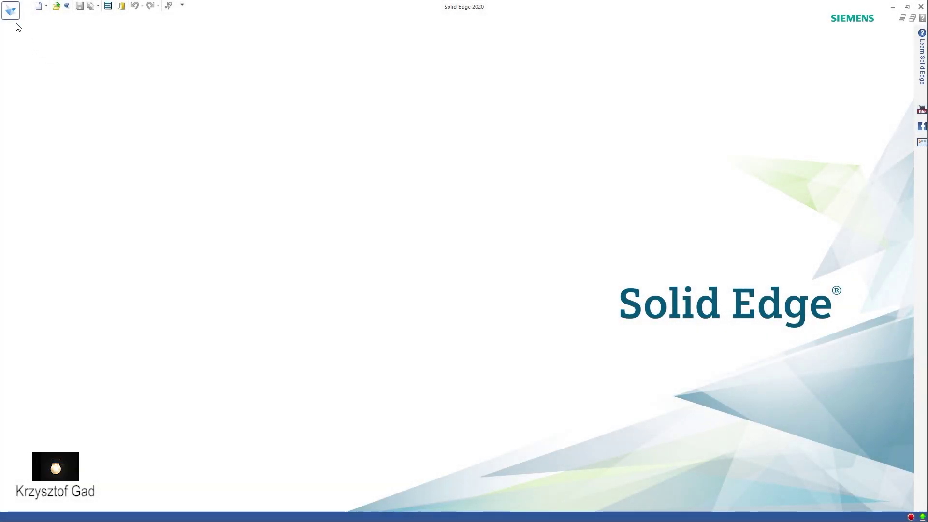
# Create a new ISO Metric part, Part1, and switch it to Ordered modelling
pyautogui.click(11, 10)
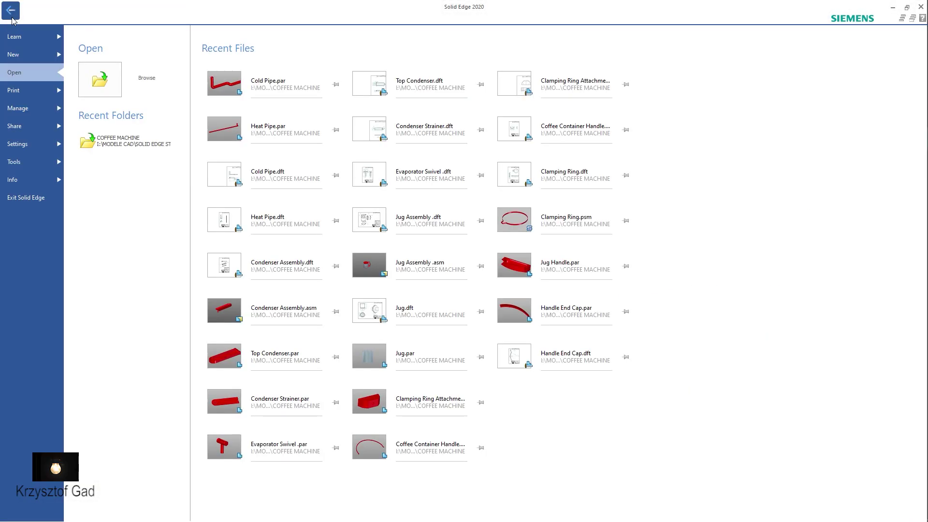
pyautogui.click(17, 53)
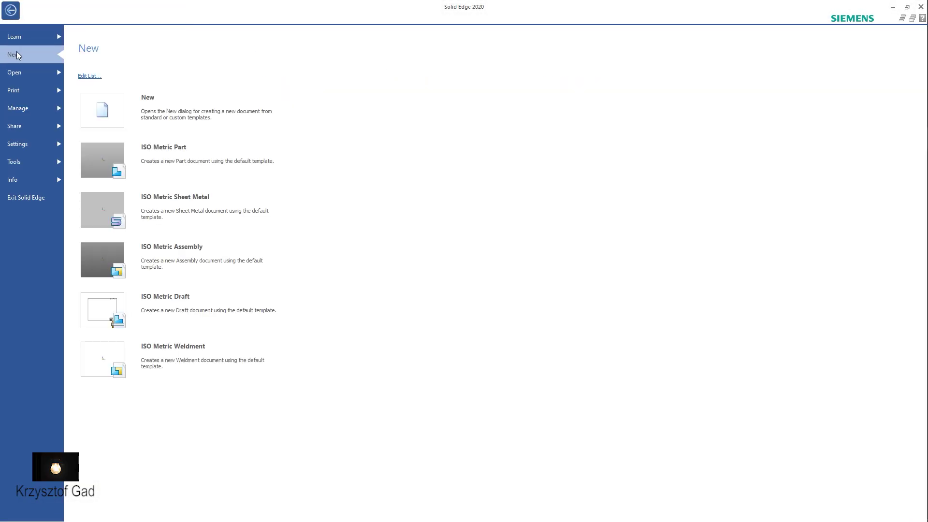
pyautogui.click(142, 152)
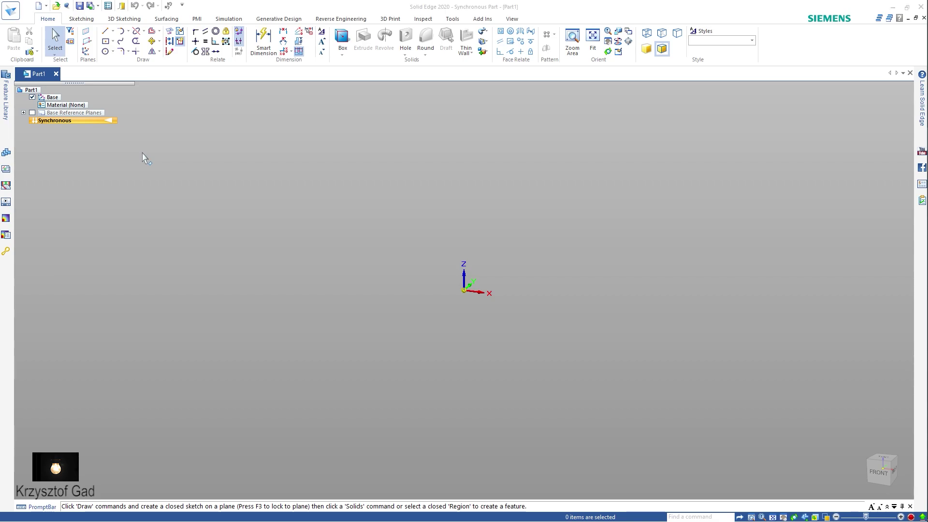
pyautogui.rightClick(142, 153)
pyautogui.click(186, 308)
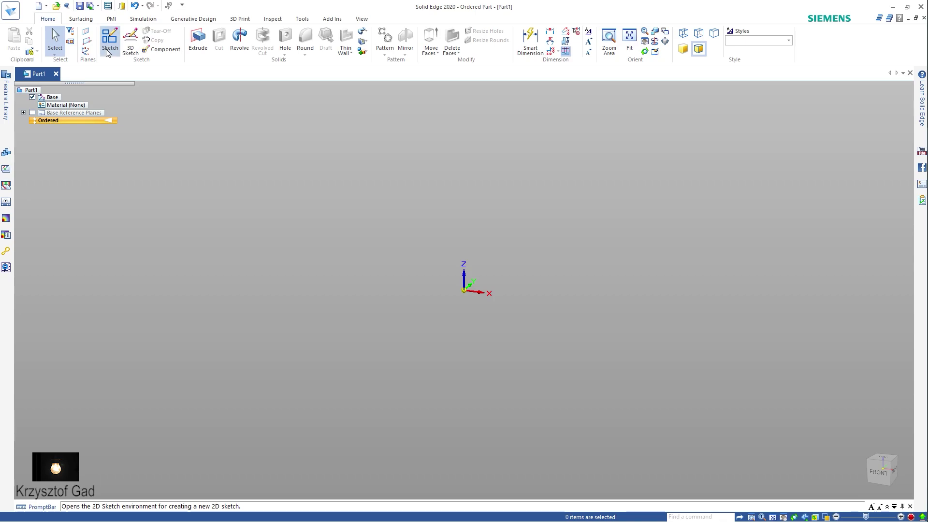
# Start a sketch on the top plane and draw a 13 mm circle centred at the origin
pyautogui.click(107, 52)
pyautogui.hotkey('ctrl', 'r')
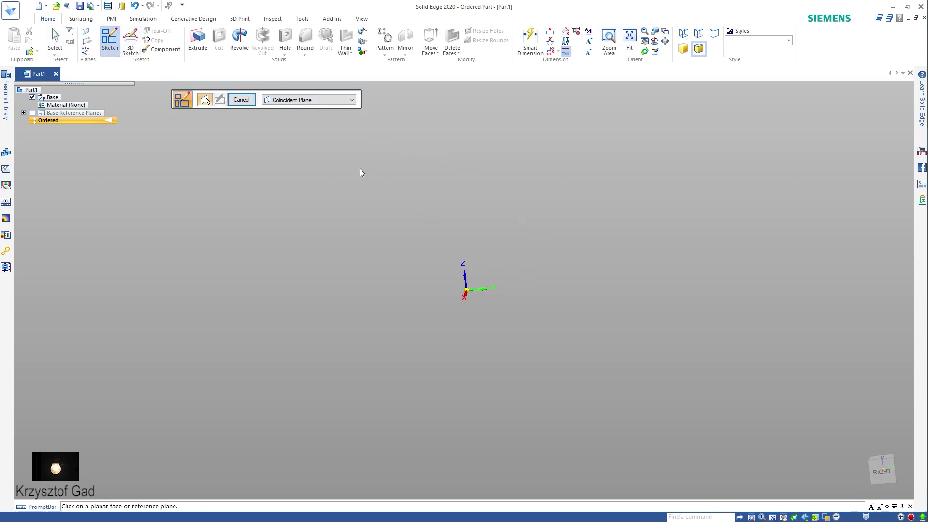
pyautogui.click(313, 101)
pyautogui.click(314, 103)
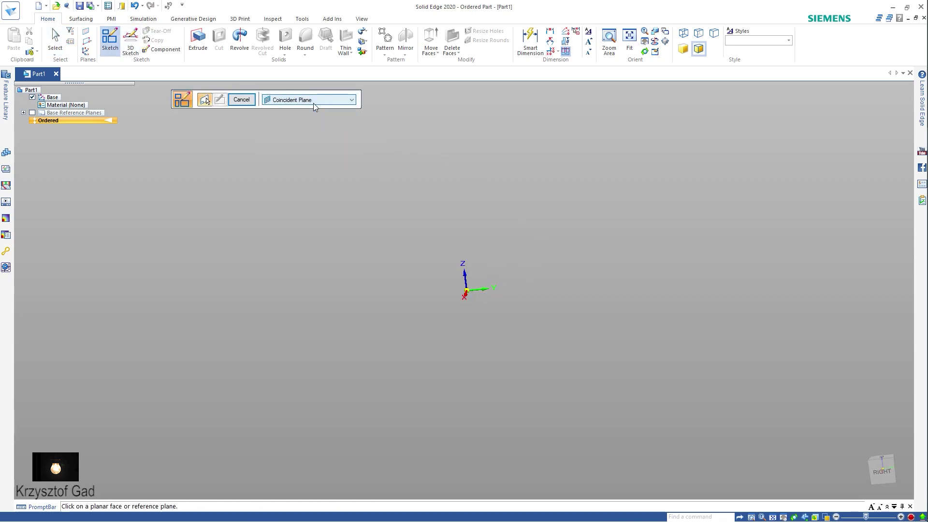
pyautogui.hotkey('ctrl', 't')
pyautogui.click(478, 294)
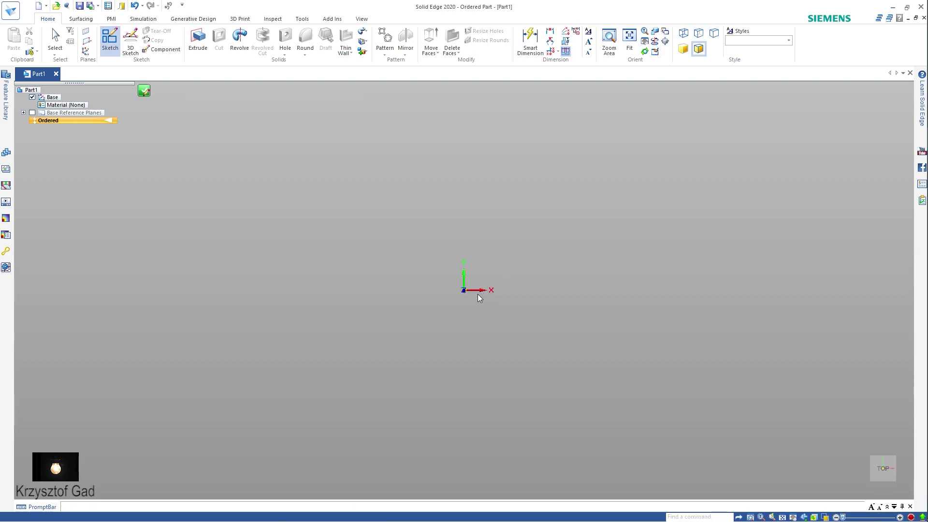
pyautogui.rightClick(470, 282)
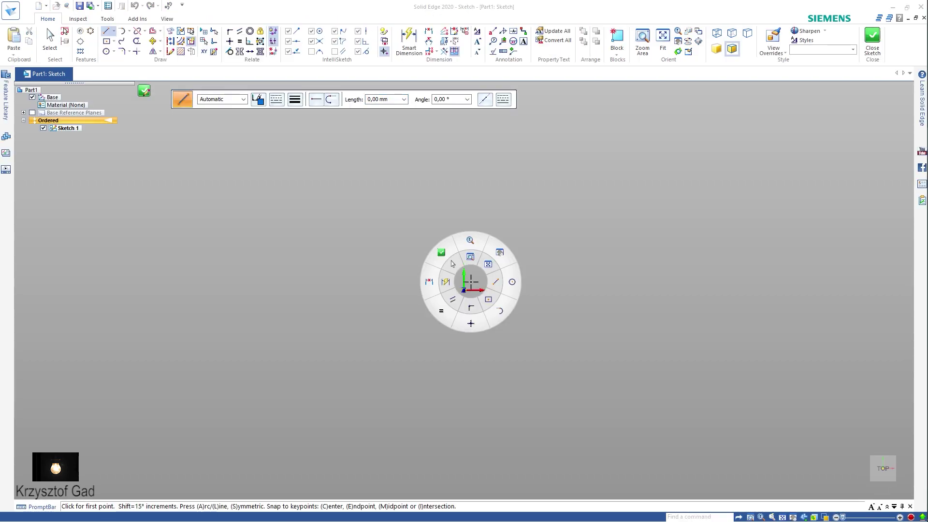
pyautogui.click(513, 283)
pyautogui.click(464, 290)
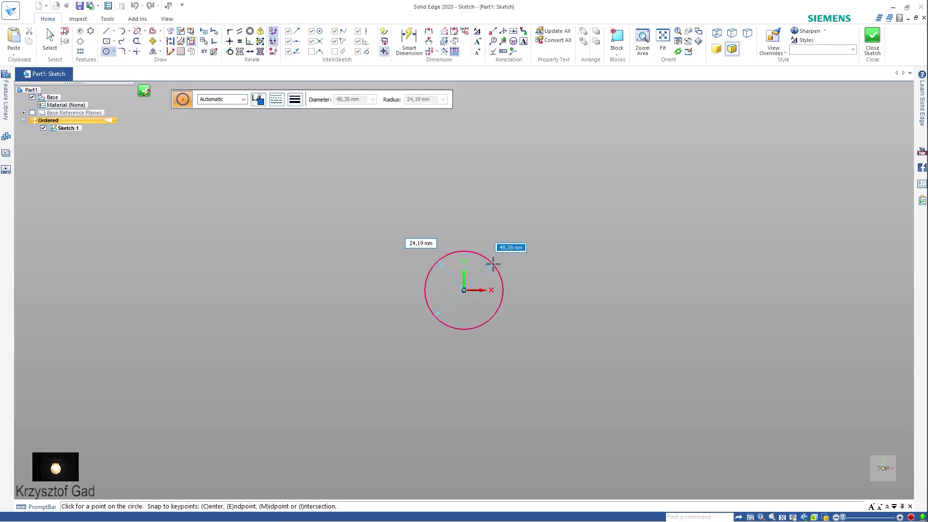
pyautogui.write('3')
pyautogui.press('Return')
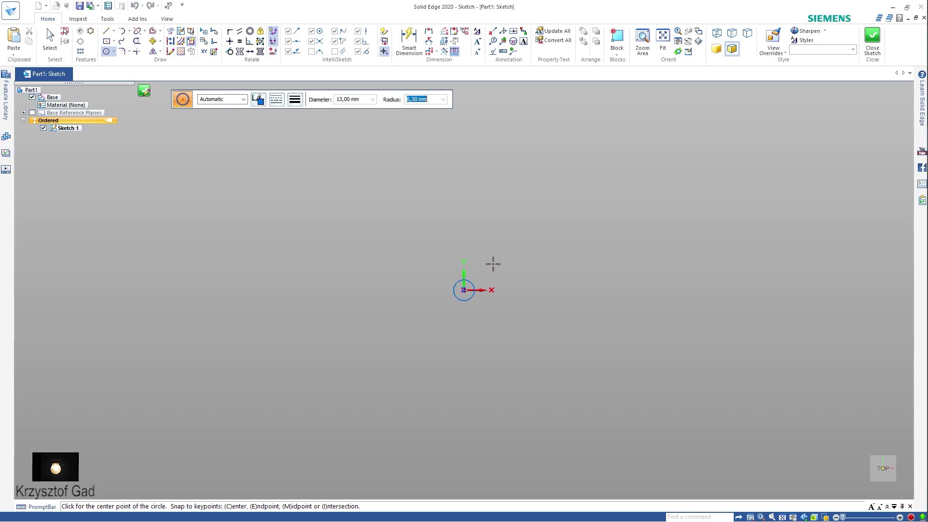
# Add a Ø13 diameter dimension to the circle and close the sketch
pyautogui.rightClick(493, 264)
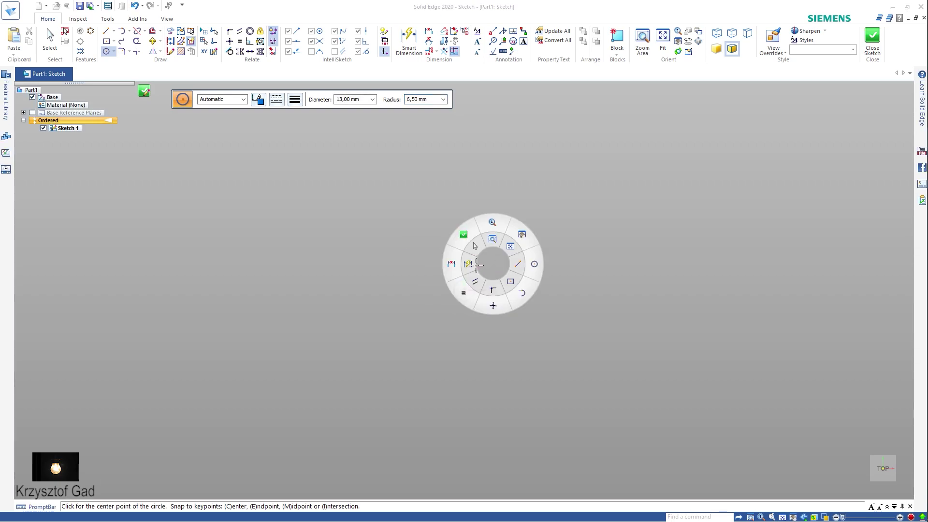
pyautogui.click(476, 264)
pyautogui.click(471, 283)
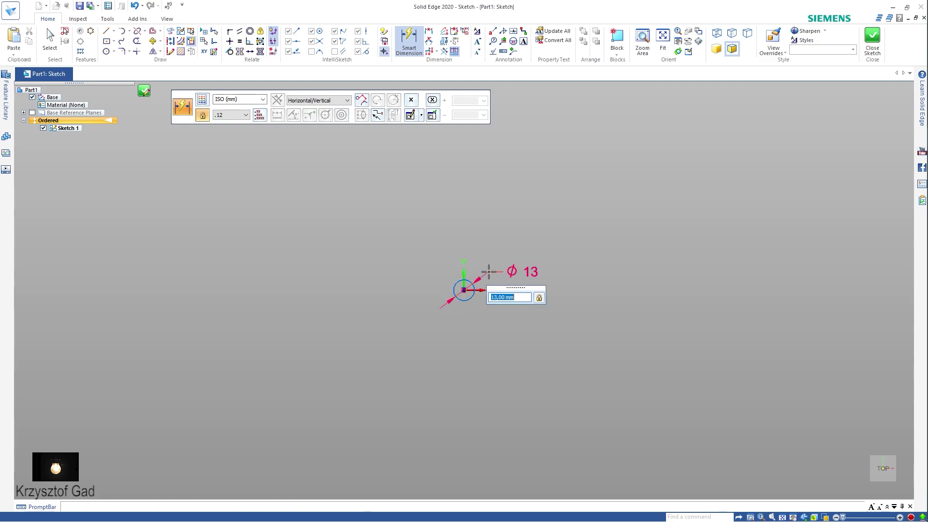
pyautogui.moveTo(500, 247); pyautogui.dragTo(850, 62, button='middle')
pyautogui.click(872, 39)
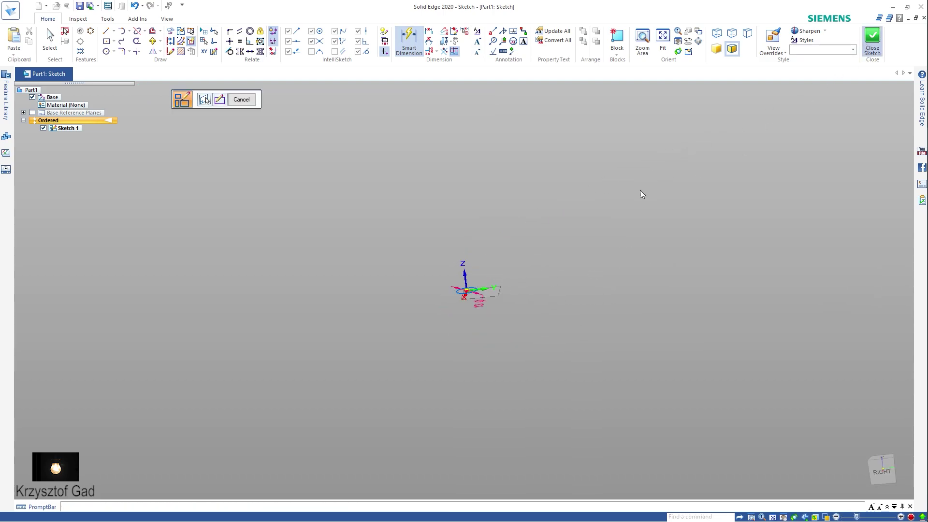
# Extrude the 13 mm circle 12 mm upward into a solid cylinder, Protrusion 1
pyautogui.click(233, 101)
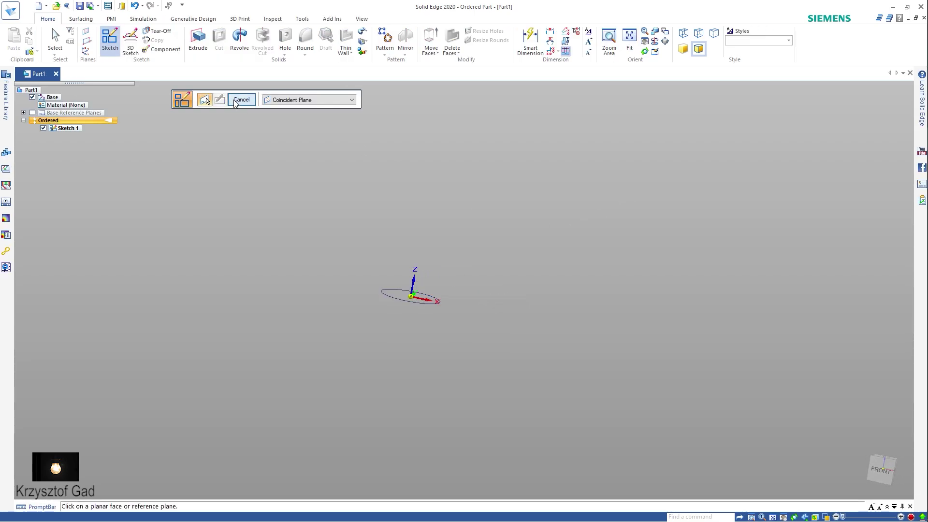
pyautogui.click(198, 39)
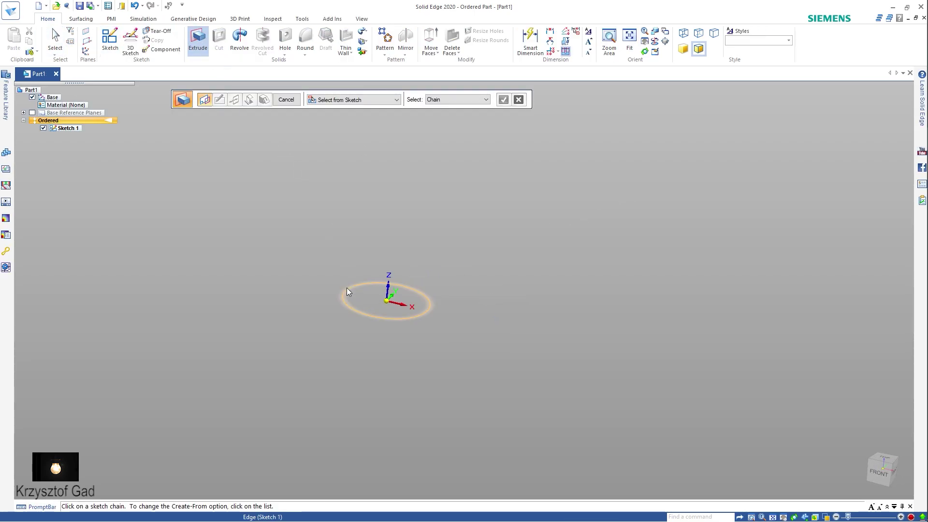
pyautogui.click(346, 289)
pyautogui.rightClick(358, 276)
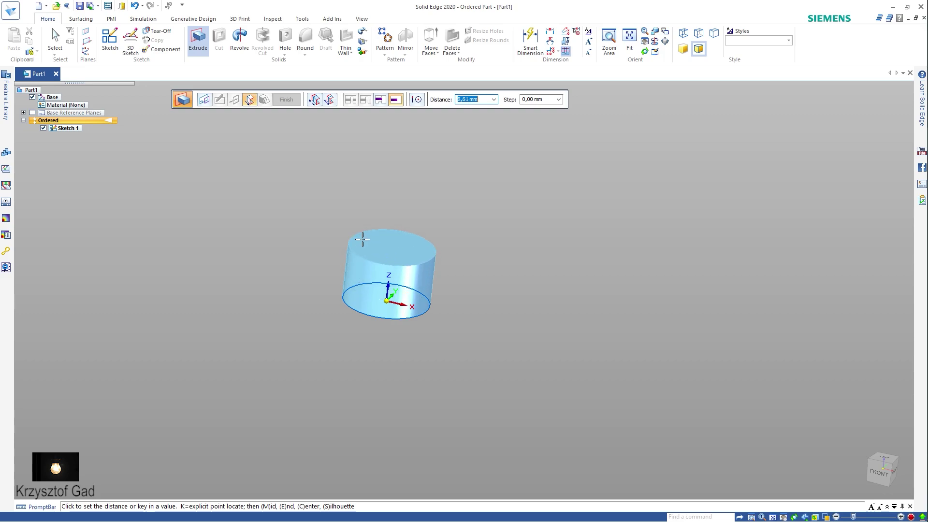
pyautogui.write('12')
pyautogui.press('Return')
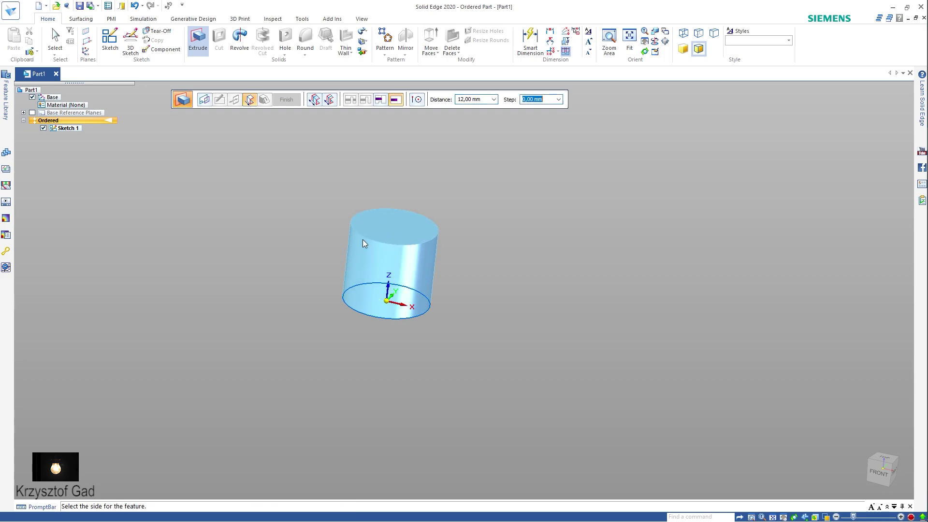
pyautogui.click(382, 211)
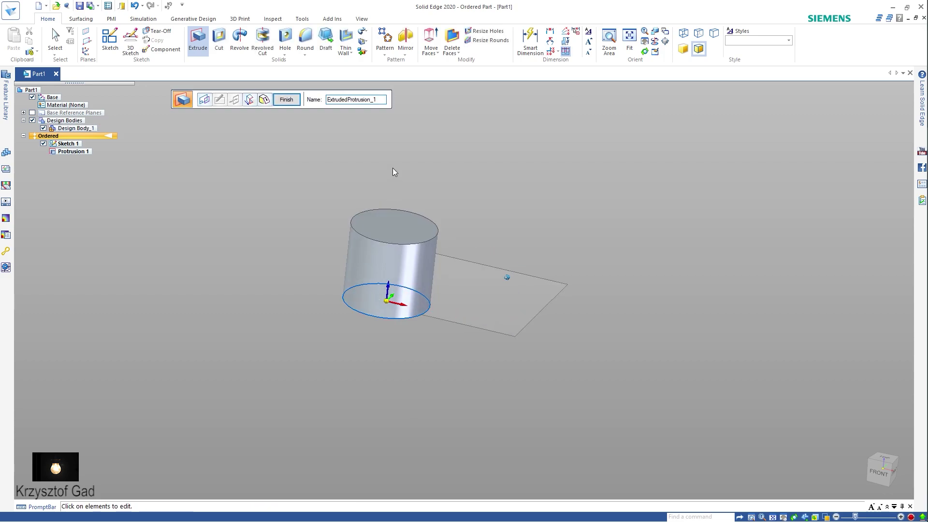
pyautogui.click(295, 106)
pyautogui.press('Escape')
# Sketch a 6 mm circle centred on the axis on the cylinder's top face
pyautogui.scroll(2, 293, 180)
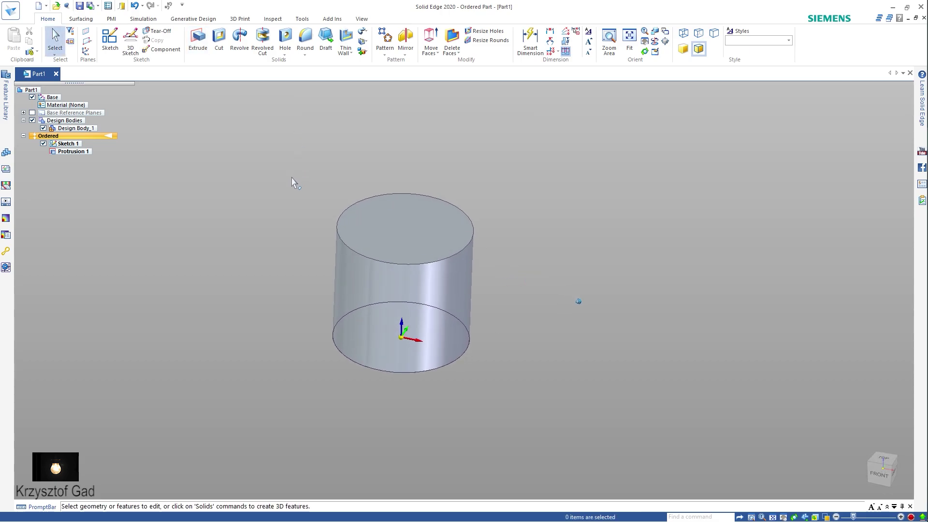
pyautogui.scroll(2, 363, 269)
pyautogui.click(110, 49)
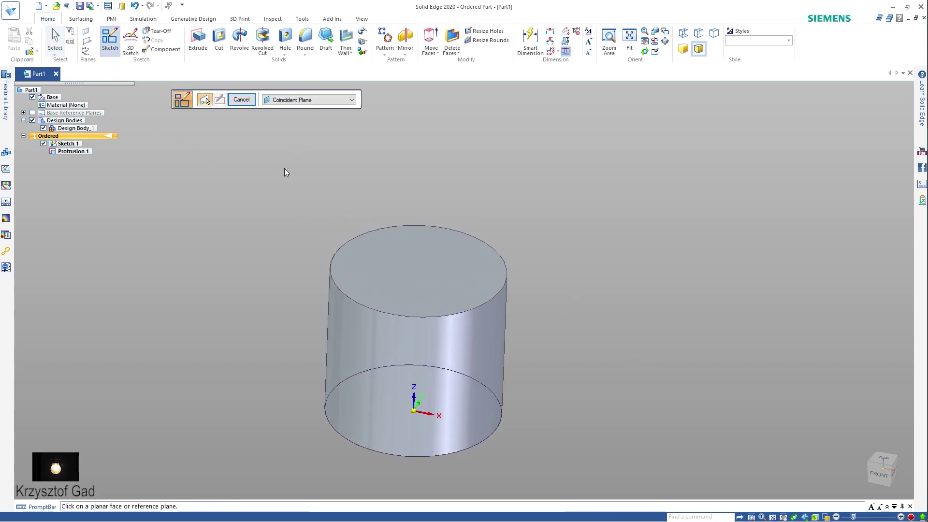
pyautogui.click(363, 254)
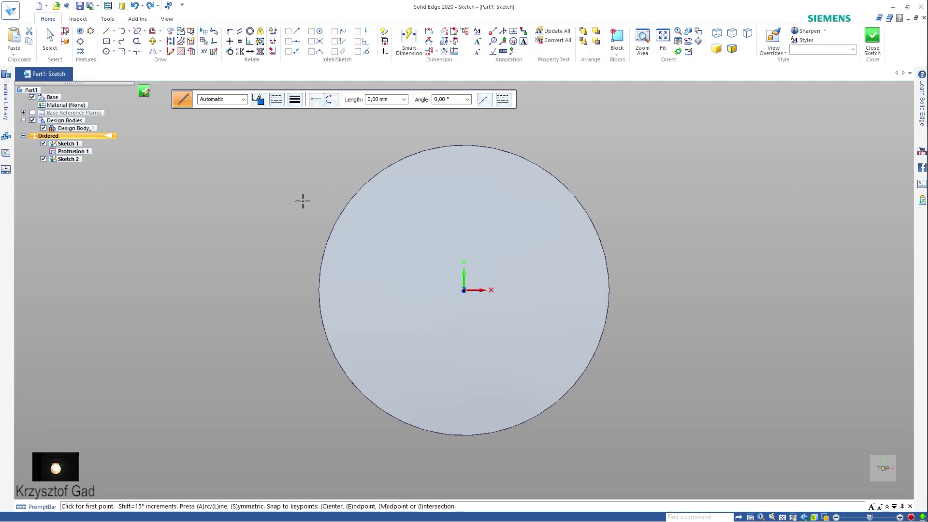
pyautogui.rightClick(308, 202)
pyautogui.click(346, 209)
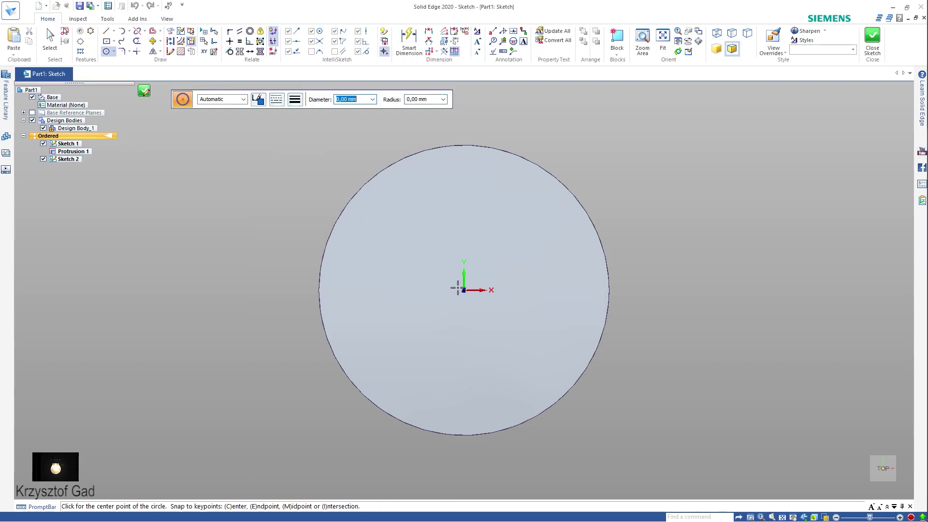
pyautogui.click(464, 290)
pyautogui.write('6')
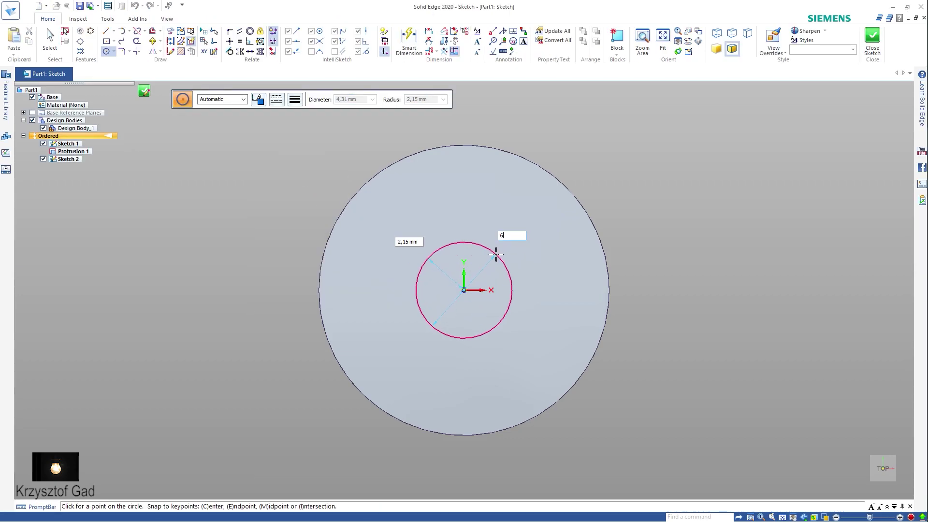
pyautogui.press('Return')
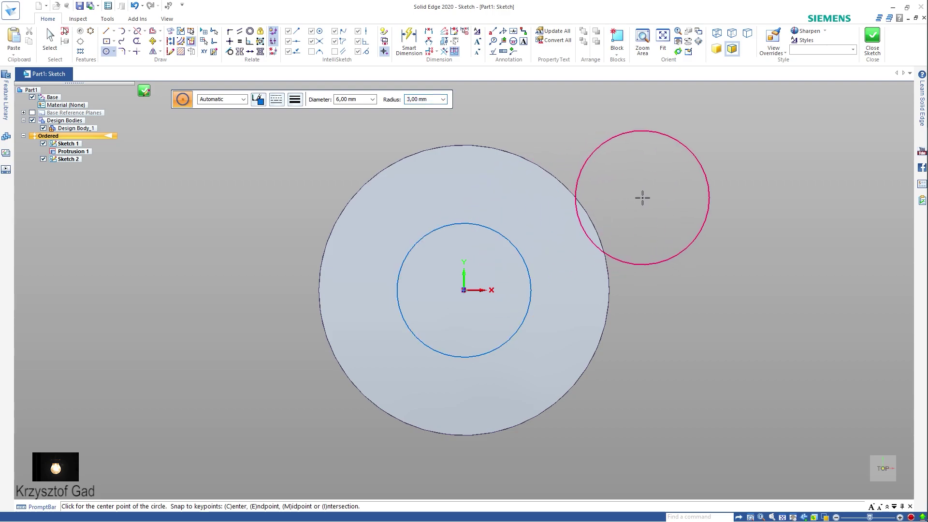
# Dimension the circle Ø6 and close the sketch
pyautogui.rightClick(641, 197)
pyautogui.click(620, 199)
pyautogui.click(511, 241)
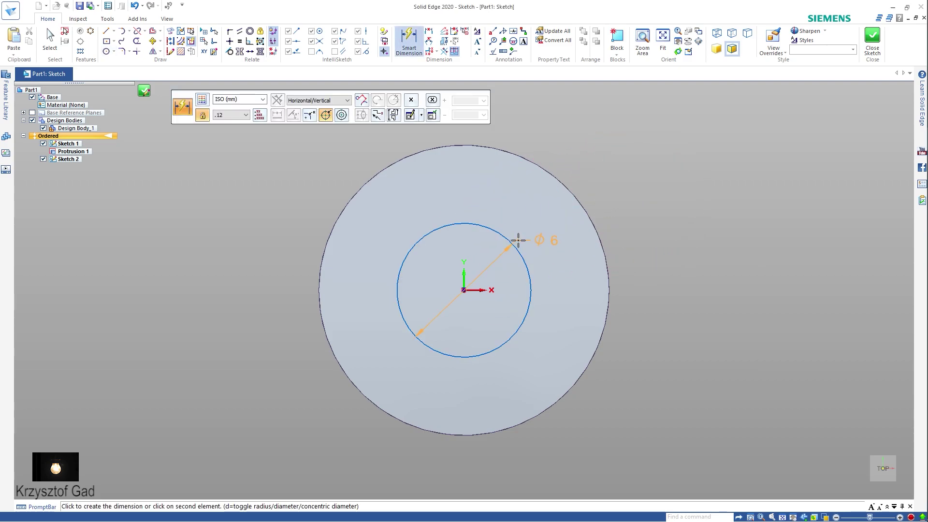
pyautogui.click(623, 191)
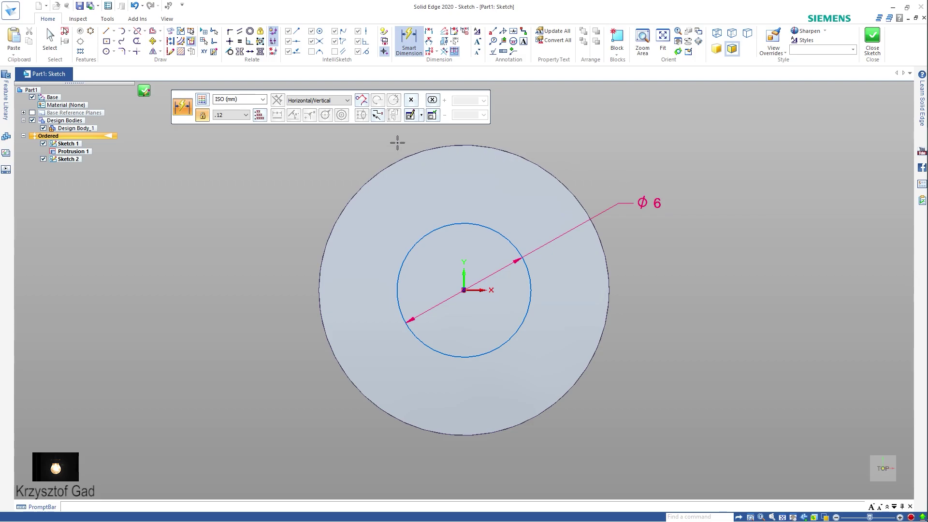
pyautogui.click(872, 39)
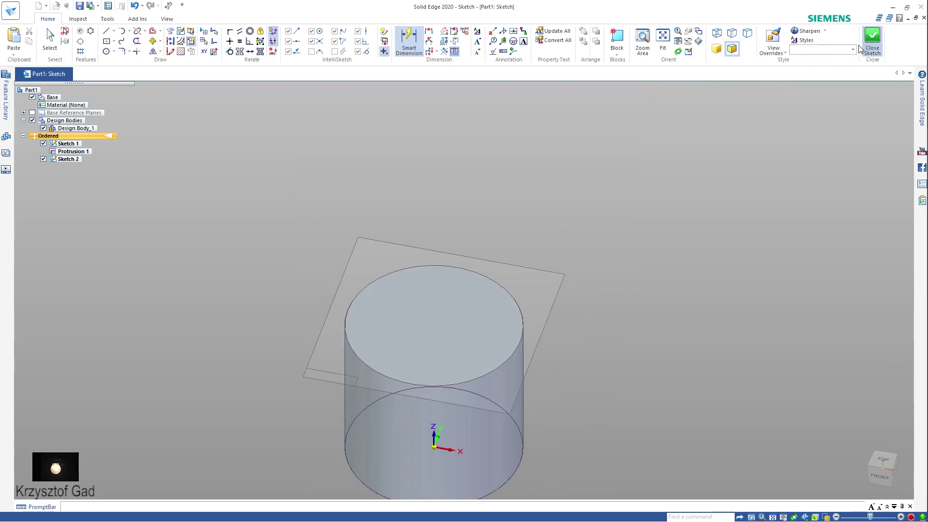
pyautogui.click(241, 100)
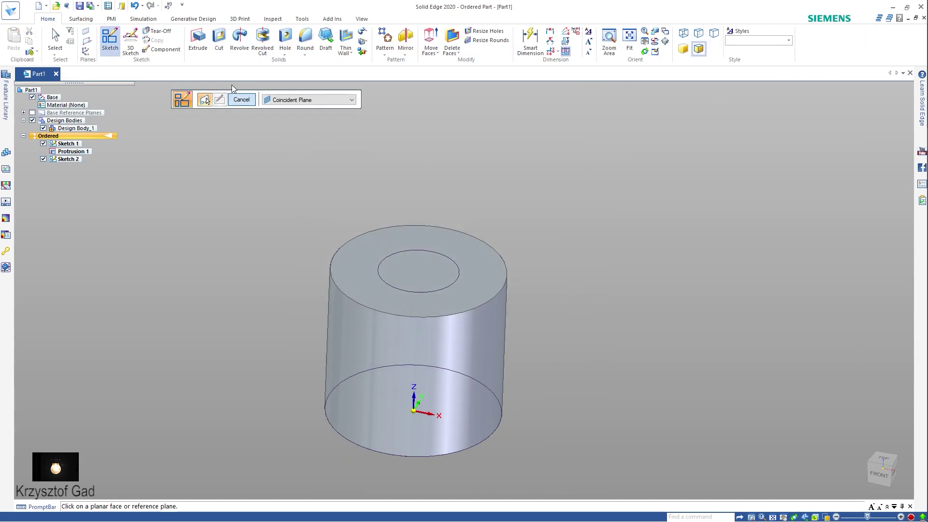
# Extrude the 6 mm circle 10 mm upward as Protrusion 2
pyautogui.click(199, 41)
pyautogui.click(392, 255)
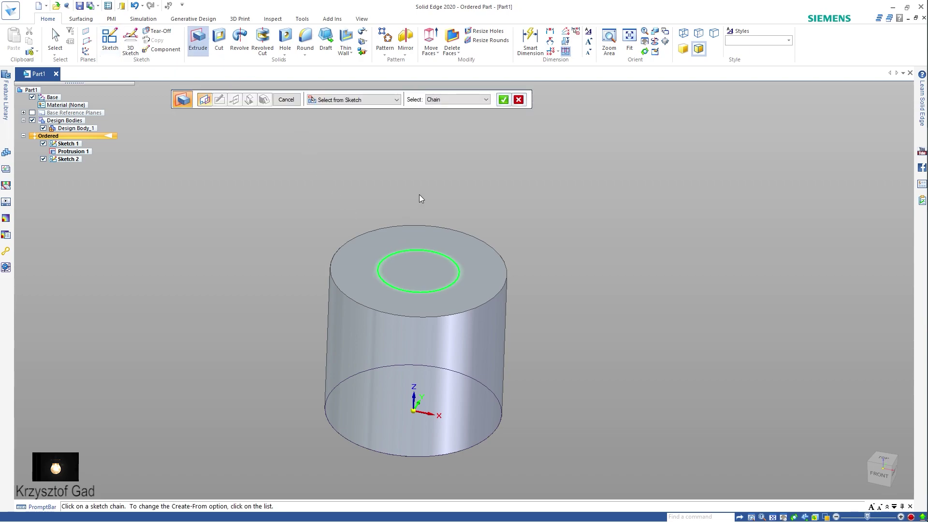
pyautogui.rightClick(419, 194)
pyautogui.write('10')
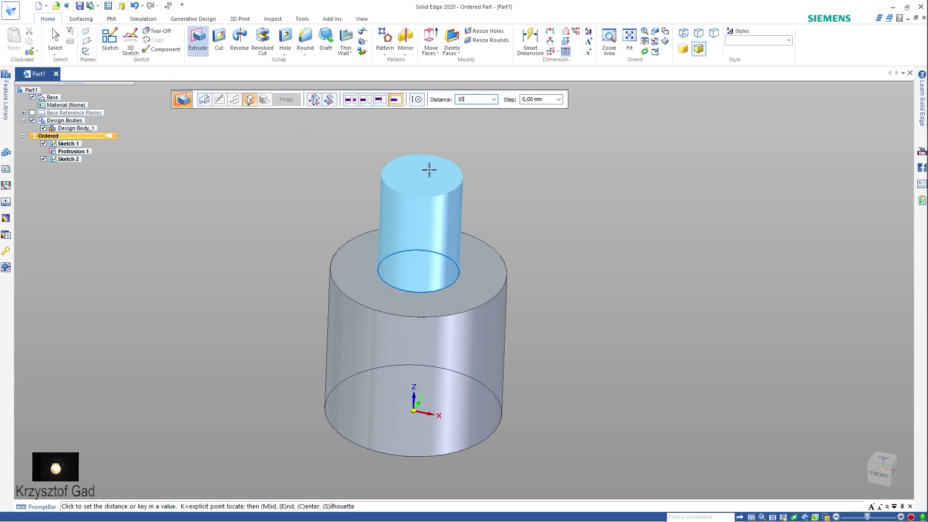
pyautogui.press('Return')
pyautogui.click(425, 166)
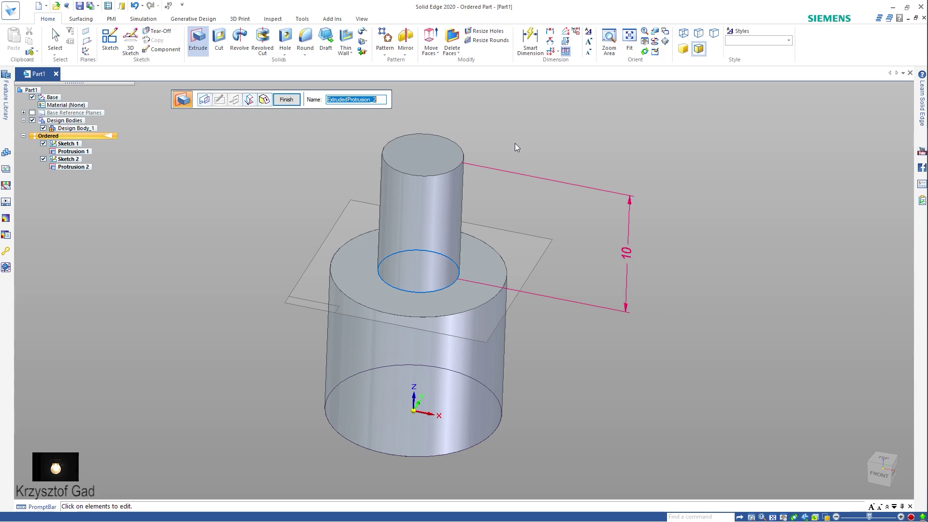
pyautogui.click(283, 103)
# Hide both sketches and orbit the part to view it from below
pyautogui.moveTo(259, 120); pyautogui.dragTo(466, 295, button='middle')
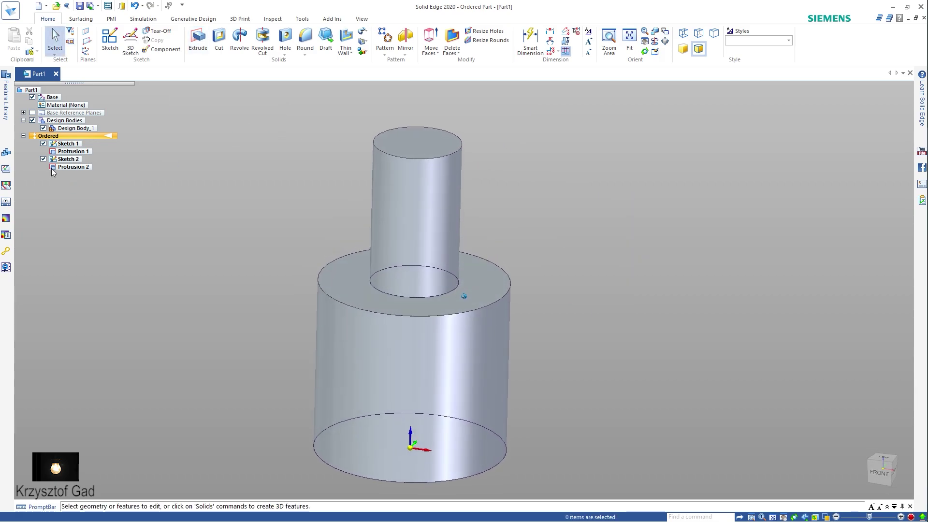
pyautogui.click(43, 160)
pyautogui.moveTo(183, 172)
pyautogui.mouseDown(button='middle')
pyautogui.moveTo(151, 132)
pyautogui.moveTo(223, 111)
pyautogui.mouseUp(button='middle')
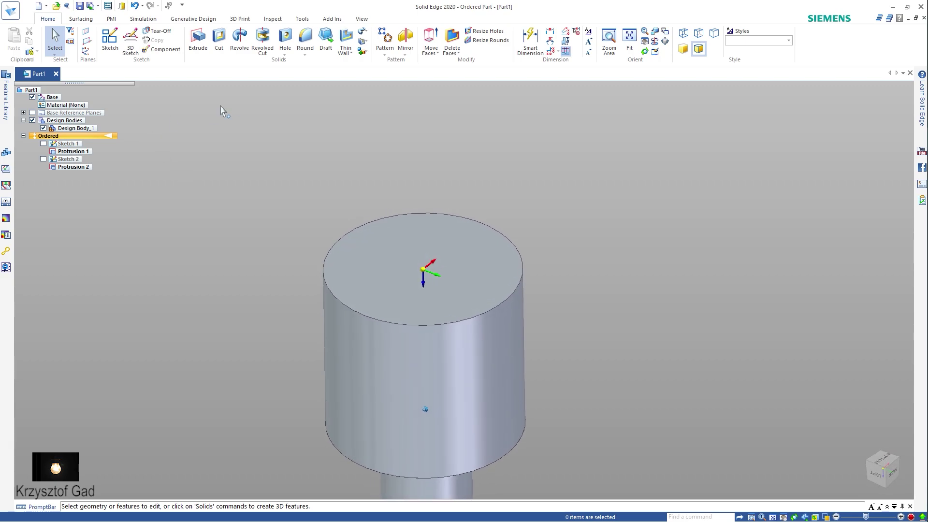
# Cut a blind Ø10 mm hole, 10 mm deep, centred on the wide cylinder's end face
pyautogui.click(286, 39)
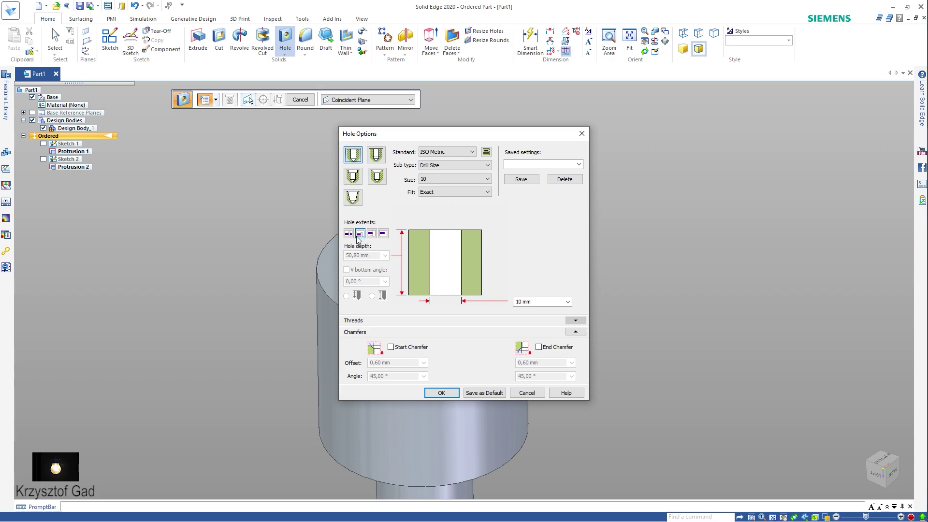
pyautogui.click(383, 234)
pyautogui.write('10')
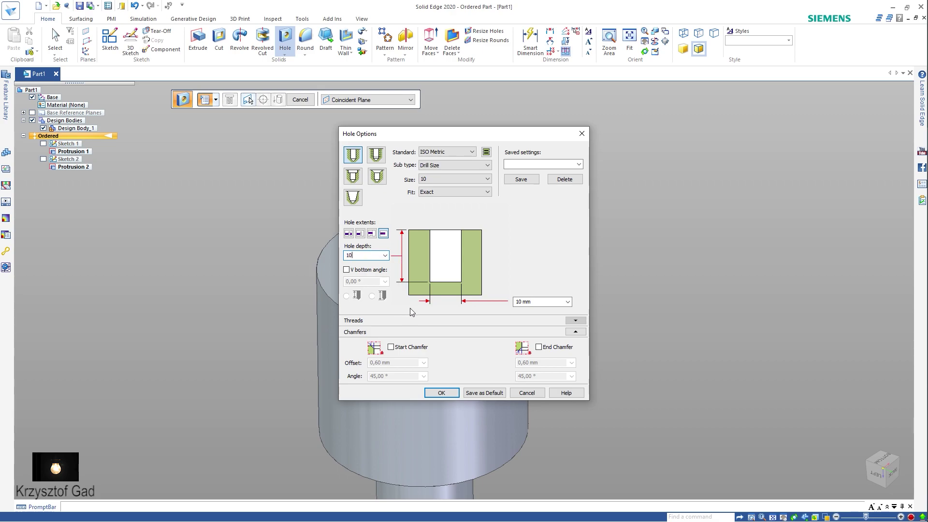
pyautogui.click(440, 391)
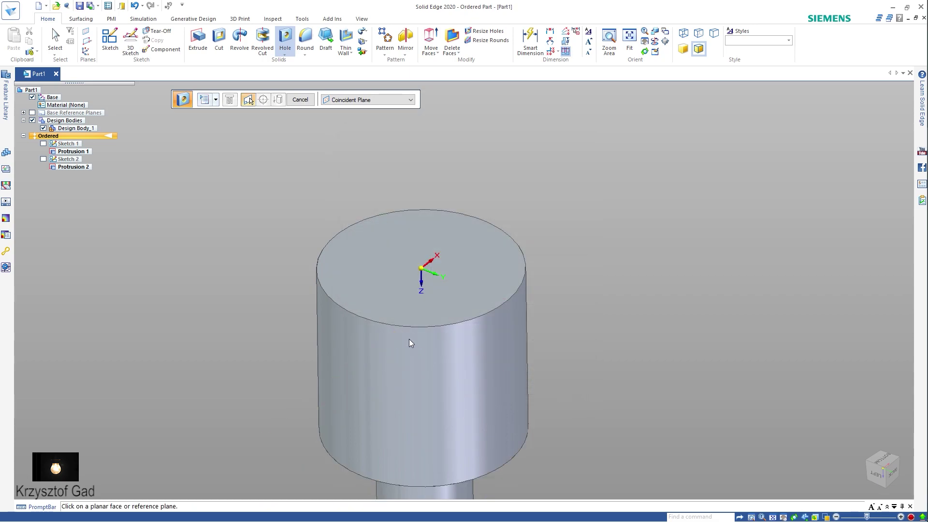
pyautogui.click(367, 301)
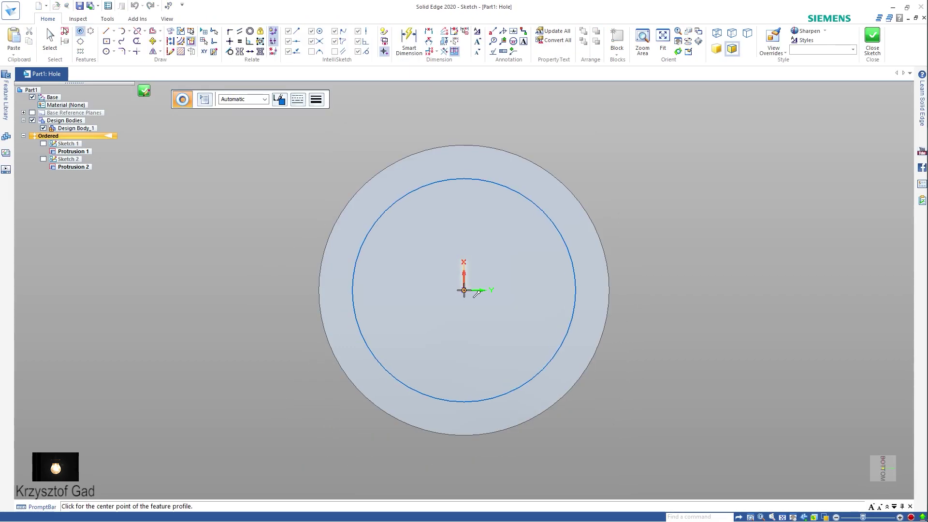
pyautogui.click(464, 290)
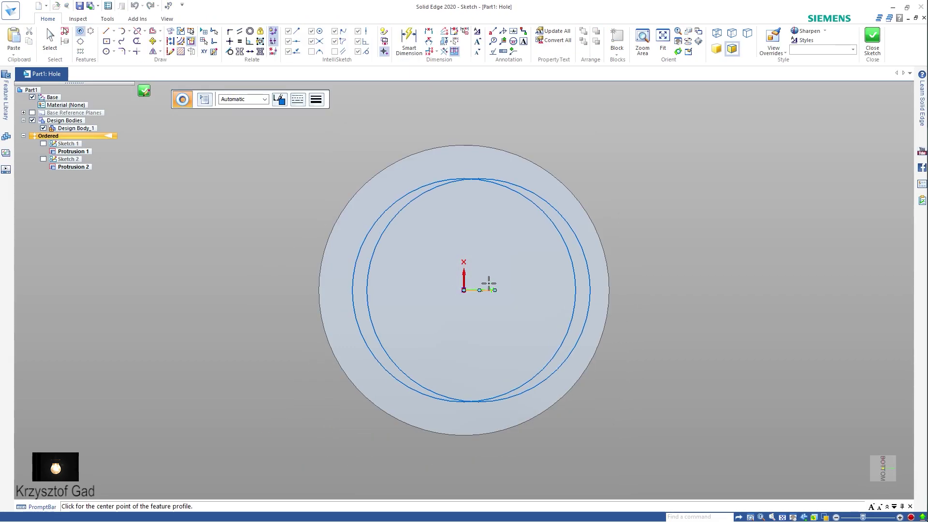
pyautogui.click(871, 42)
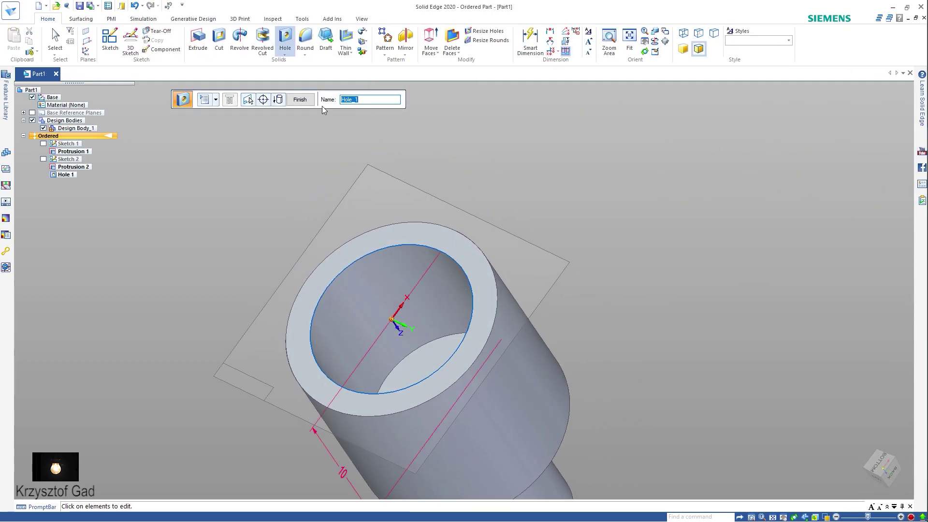
pyautogui.click(300, 100)
pyautogui.press('Escape')
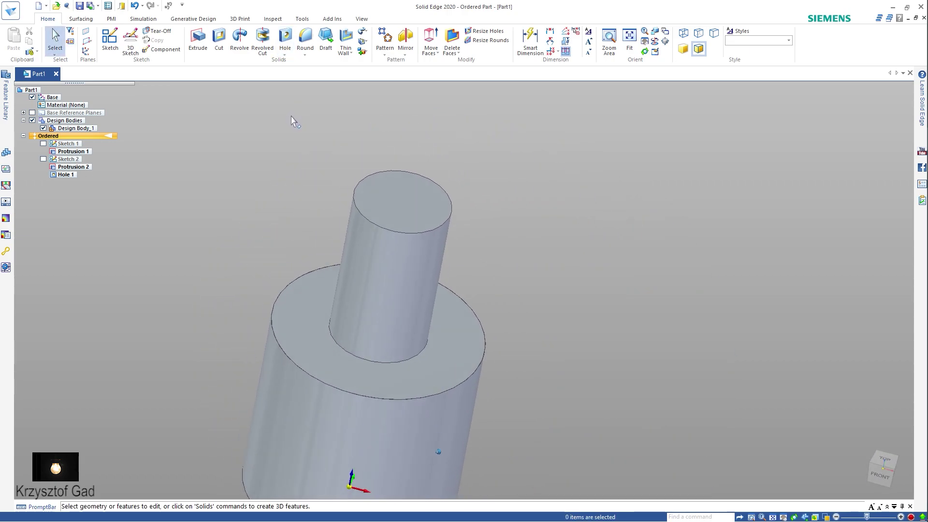
# Place a 4 mm diameter hole centred on the narrow cylinder's top face
pyautogui.click(292, 43)
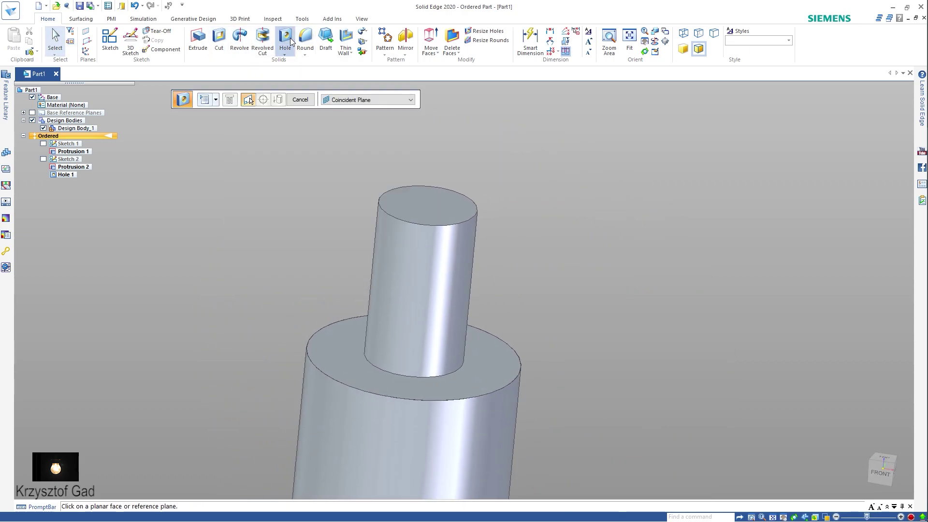
pyautogui.click(205, 100)
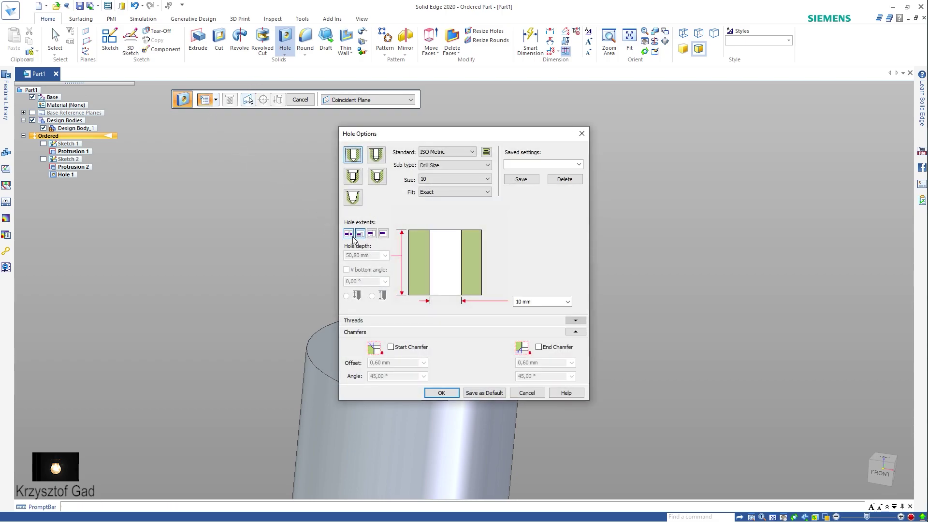
pyautogui.click(537, 301)
pyautogui.write('4')
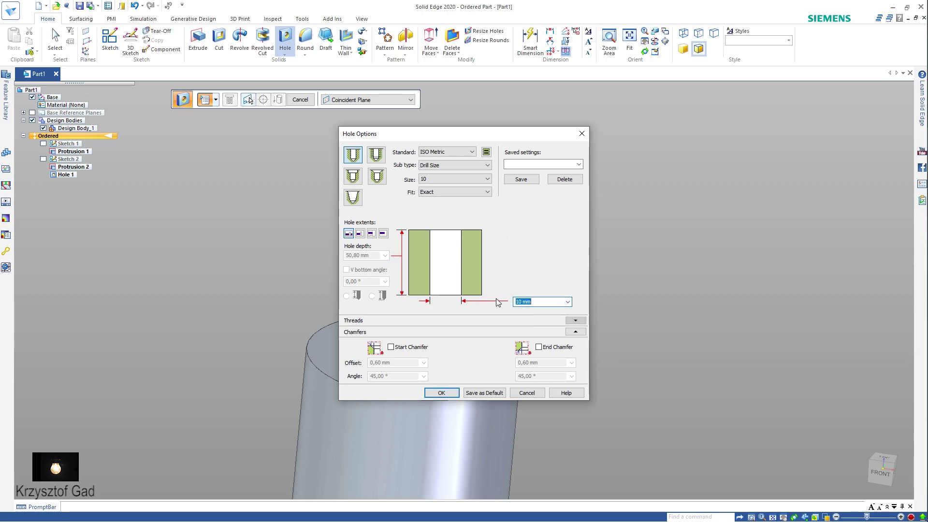
pyautogui.click(441, 393)
pyautogui.click(426, 225)
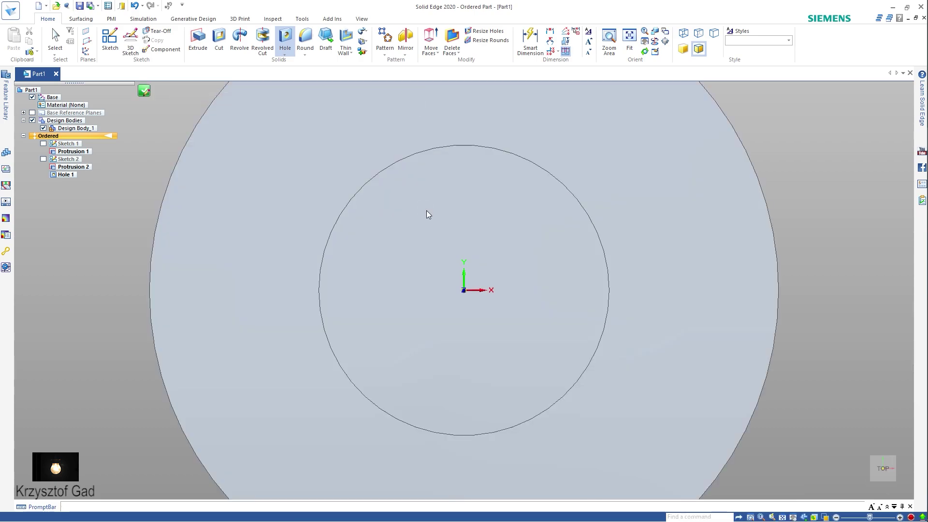
pyautogui.click(464, 290)
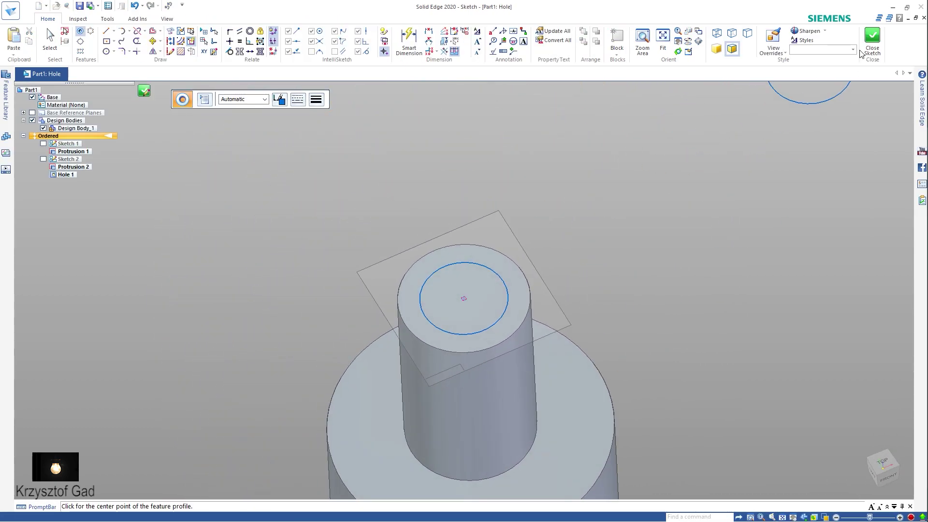
pyautogui.click(862, 51)
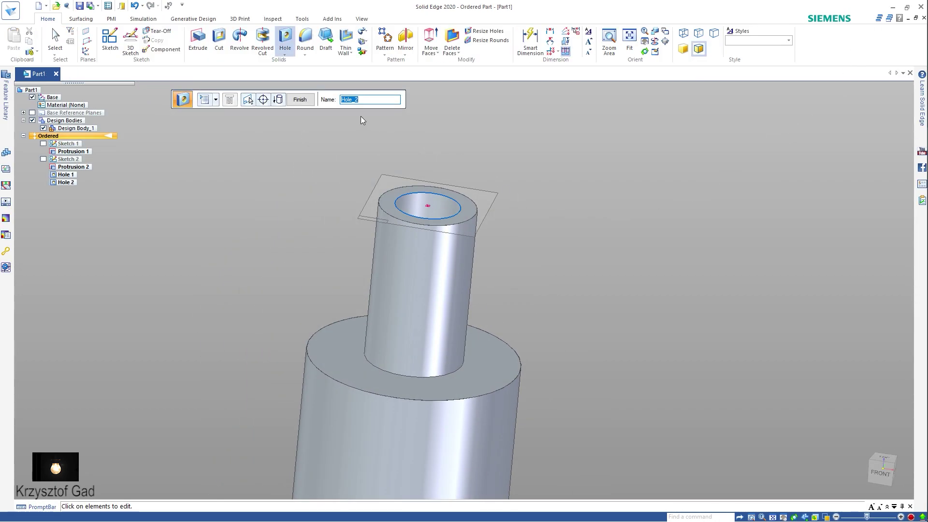
# Finish Hole 2, assign Plastic ABS (extra strong), and save as Connection Under The Water Tank.par
pyautogui.click(309, 102)
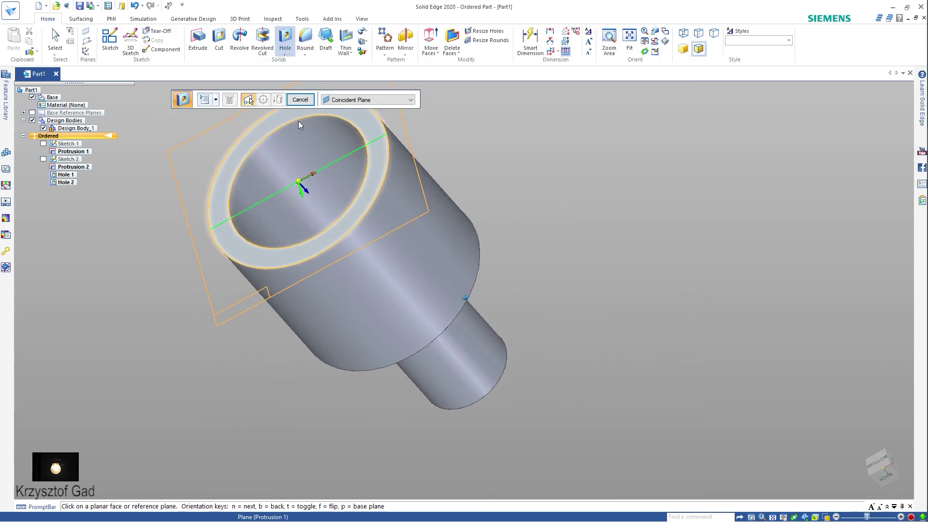
pyautogui.click(300, 100)
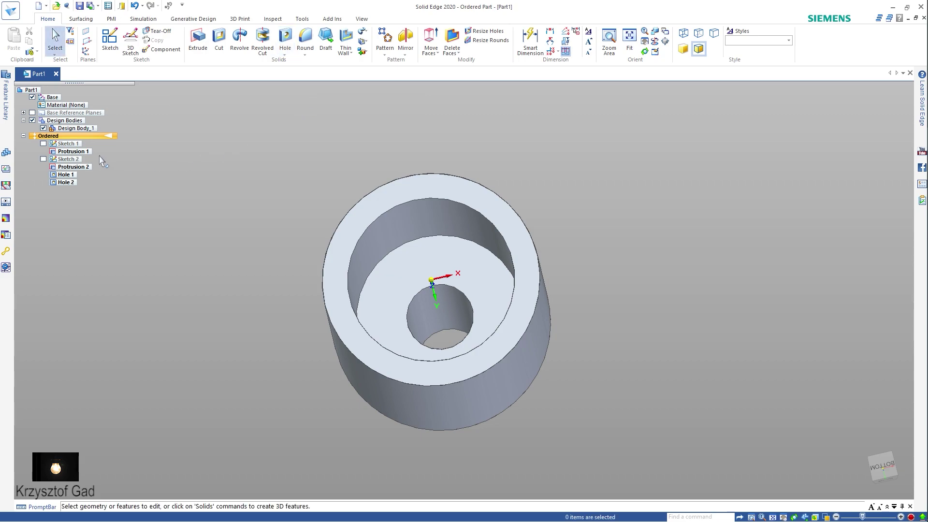
pyautogui.rightClick(66, 111)
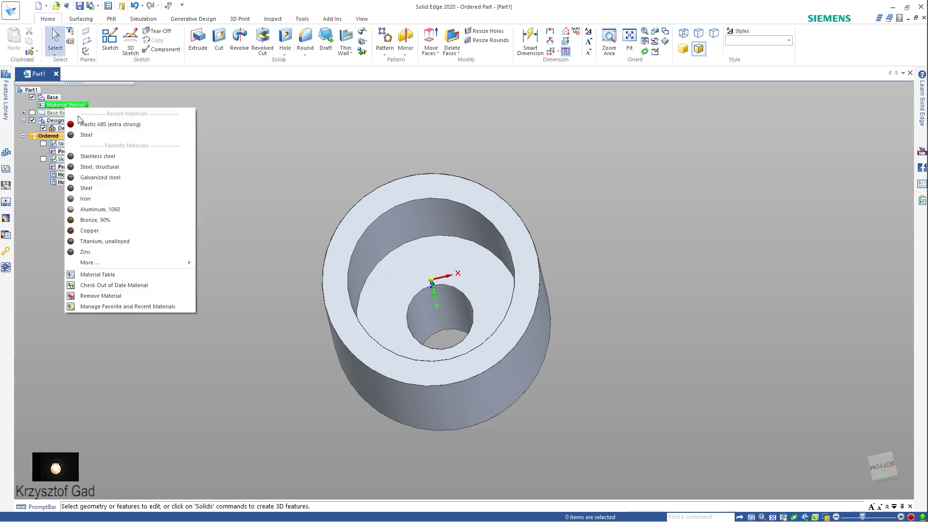
pyautogui.click(80, 120)
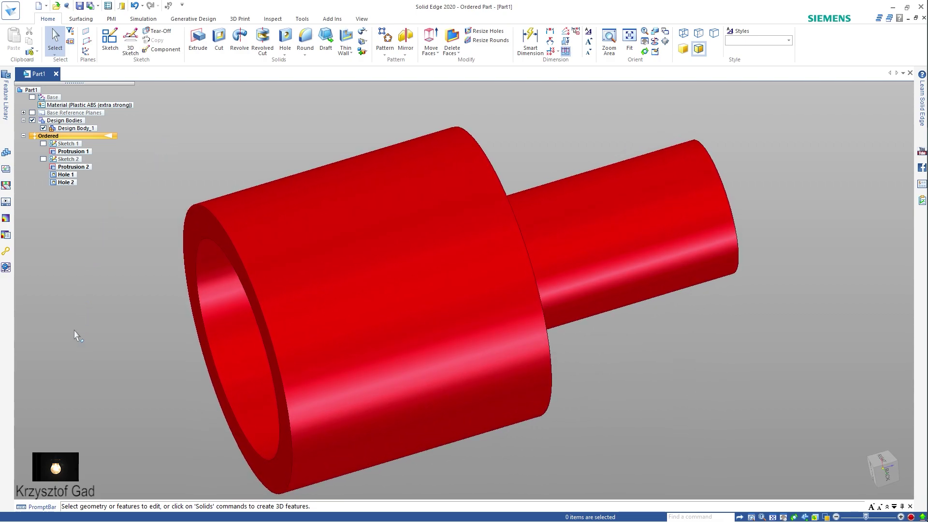
pyautogui.click(10, 11)
# Create a new part document and switch it to Ordered modelling
pyautogui.click(15, 55)
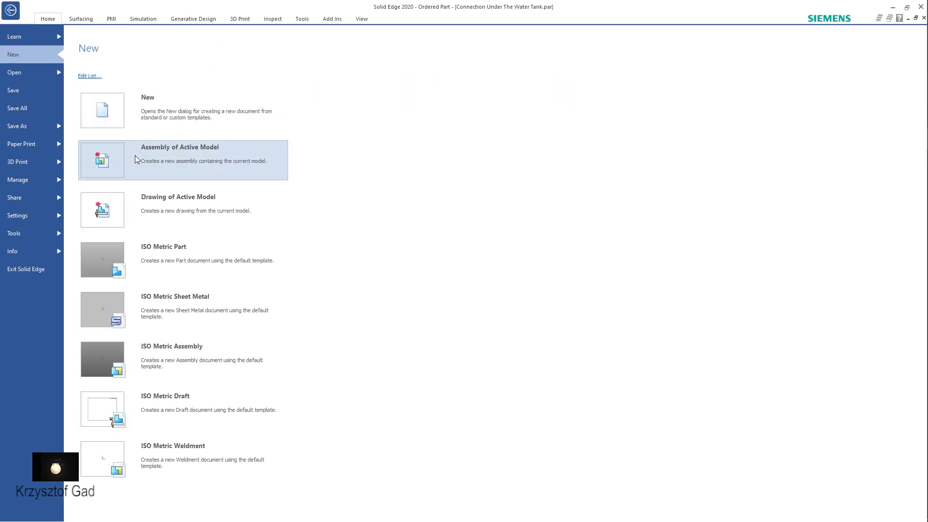
pyautogui.click(170, 259)
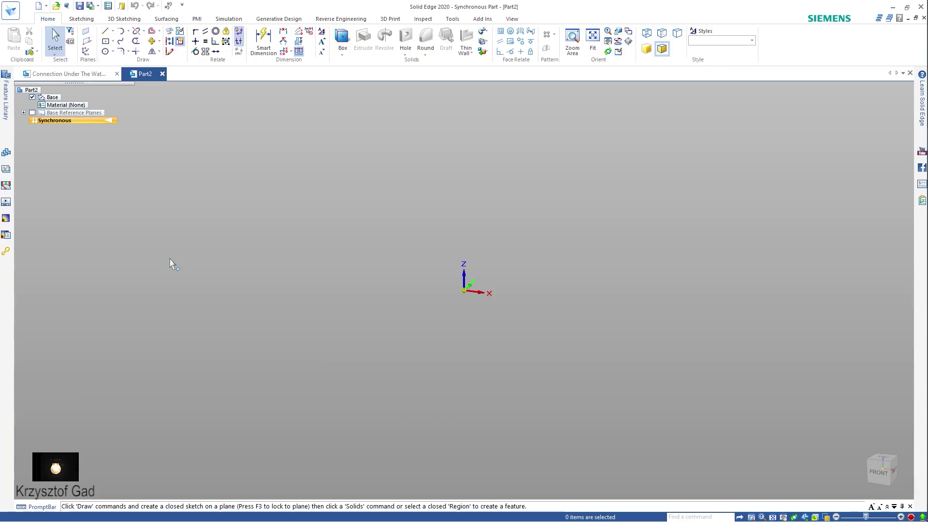
pyautogui.rightClick(193, 198)
pyautogui.click(227, 351)
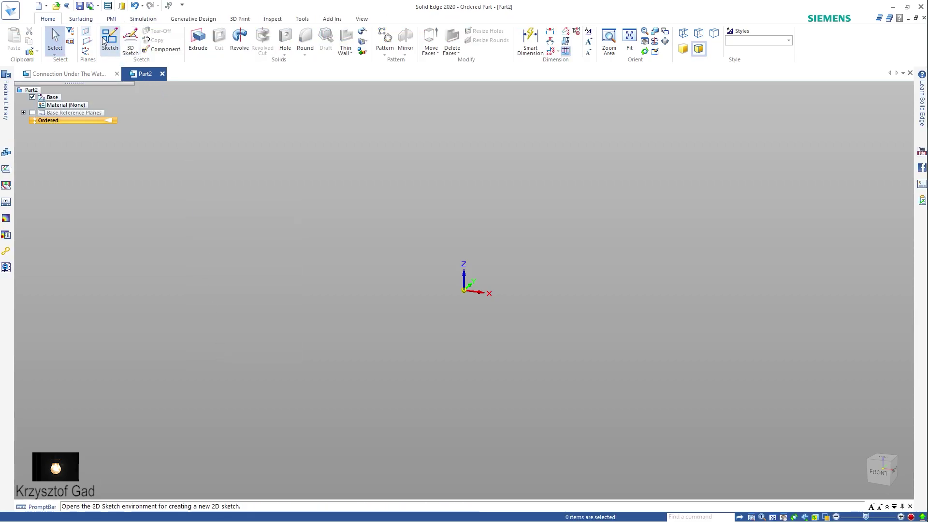
# Sketch an 8 mm circle centred at the origin on the reference plane
pyautogui.click(103, 41)
pyautogui.click(473, 300)
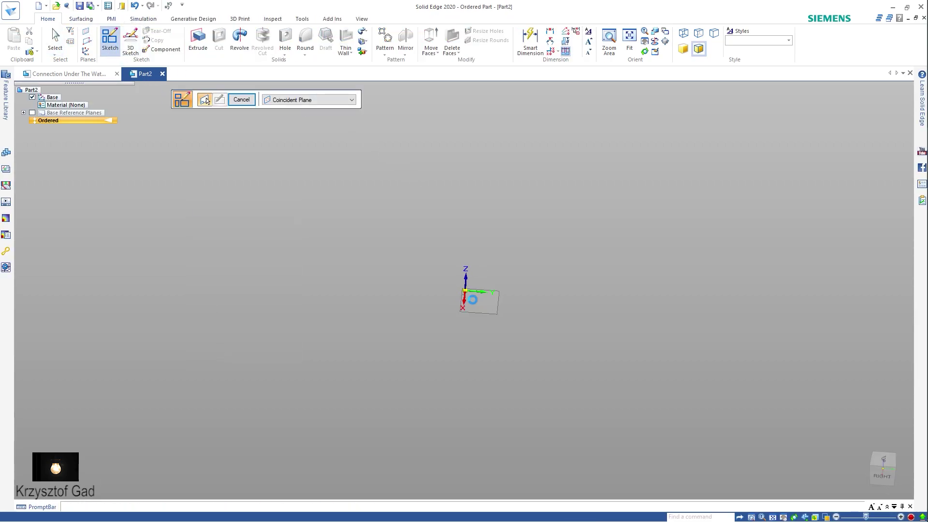
pyautogui.rightClick(446, 266)
pyautogui.click(475, 265)
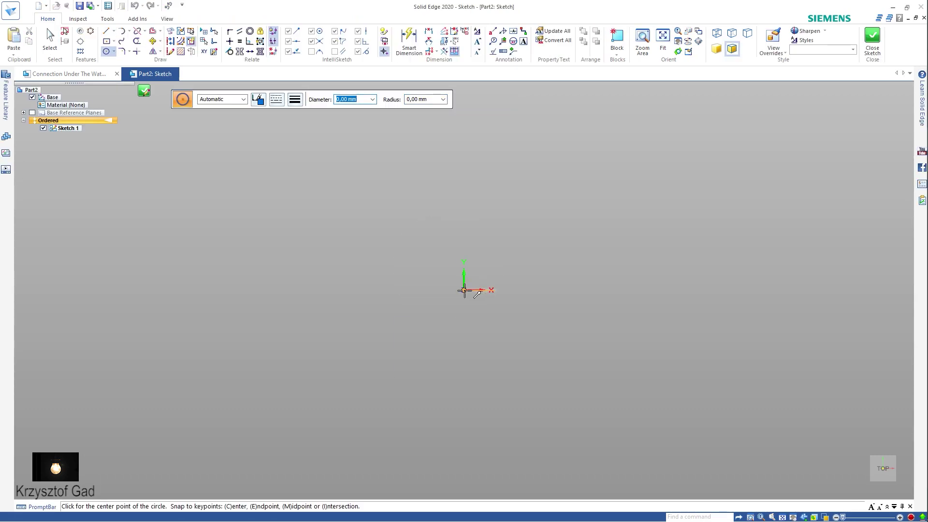
pyautogui.click(464, 290)
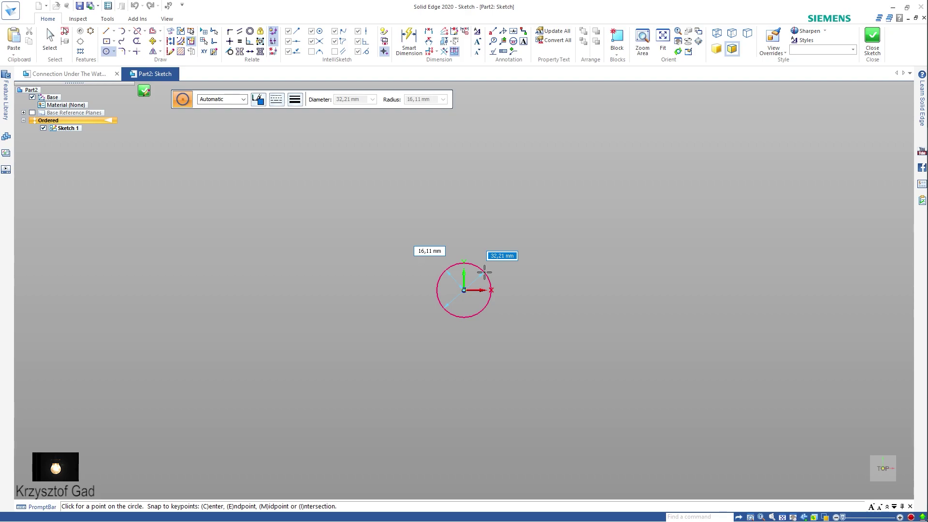
pyautogui.write('8')
pyautogui.press('Return')
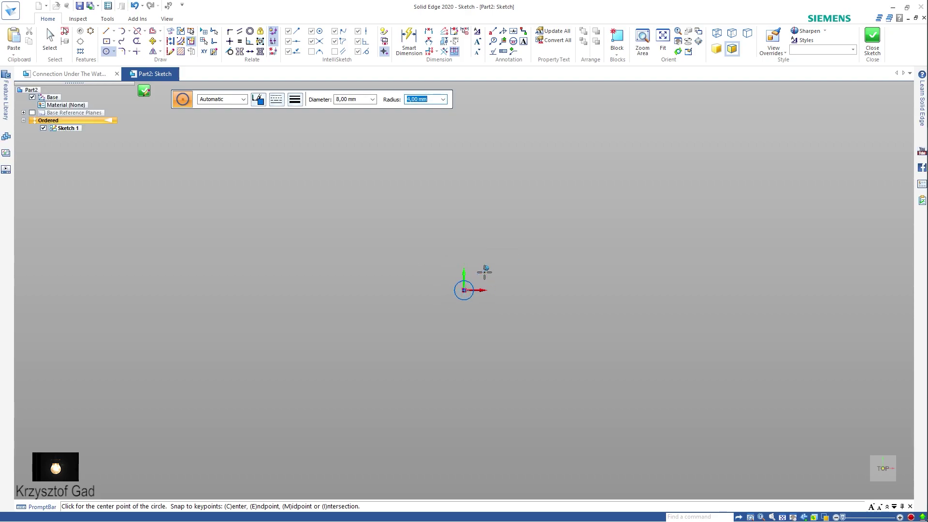
# Add a Ø8 diameter dimension to the circle and close the sketch
pyautogui.scroll(3, 484, 272)
pyautogui.scroll(2, 483, 269)
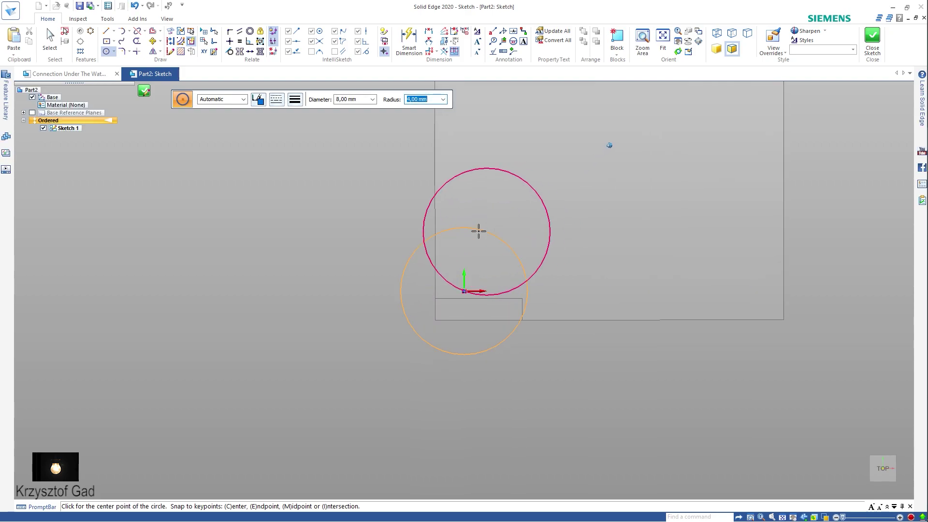
pyautogui.rightClick(351, 220)
pyautogui.click(327, 216)
pyautogui.click(407, 259)
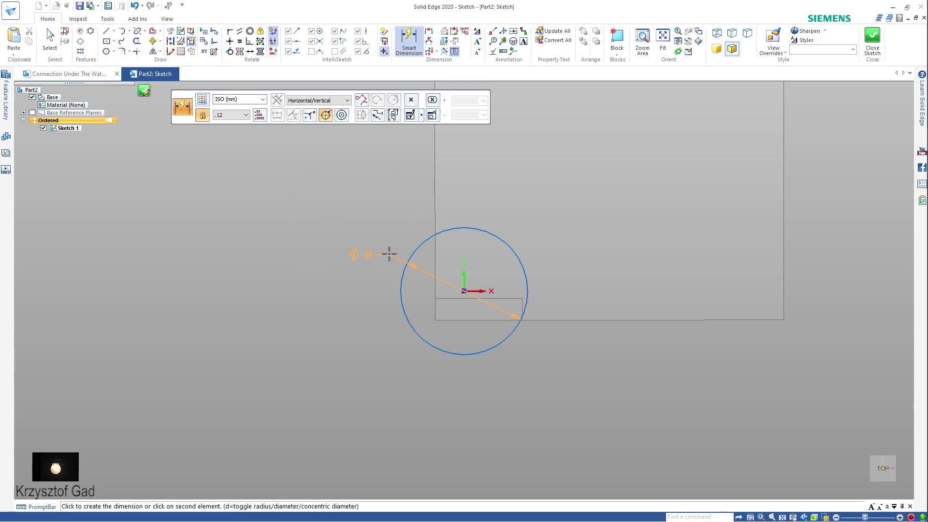
pyautogui.click(375, 248)
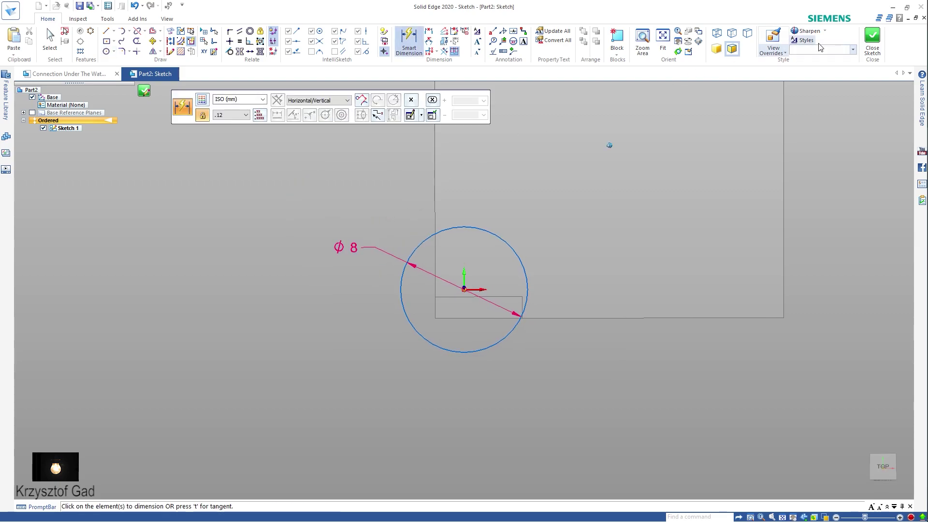
pyautogui.click(871, 39)
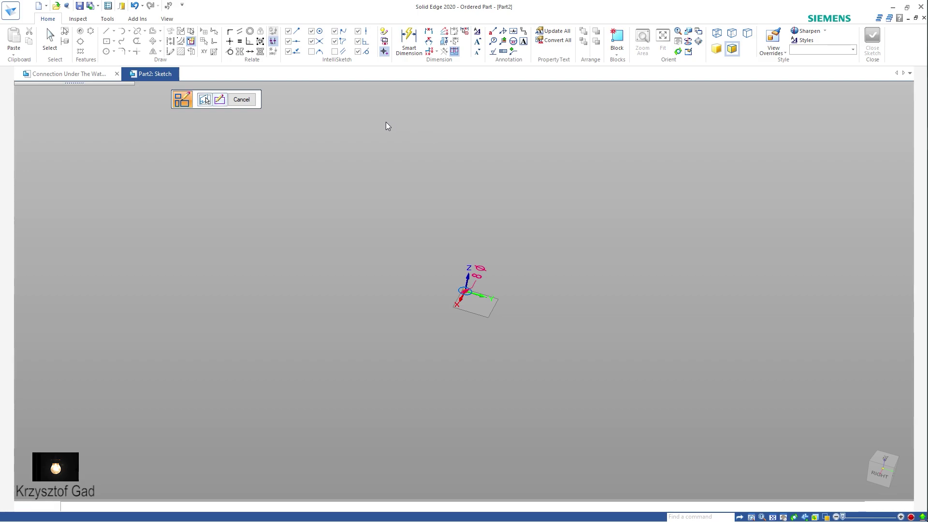
# Extrude the Ø8 circle 1 mm into a thin disc
pyautogui.click(197, 40)
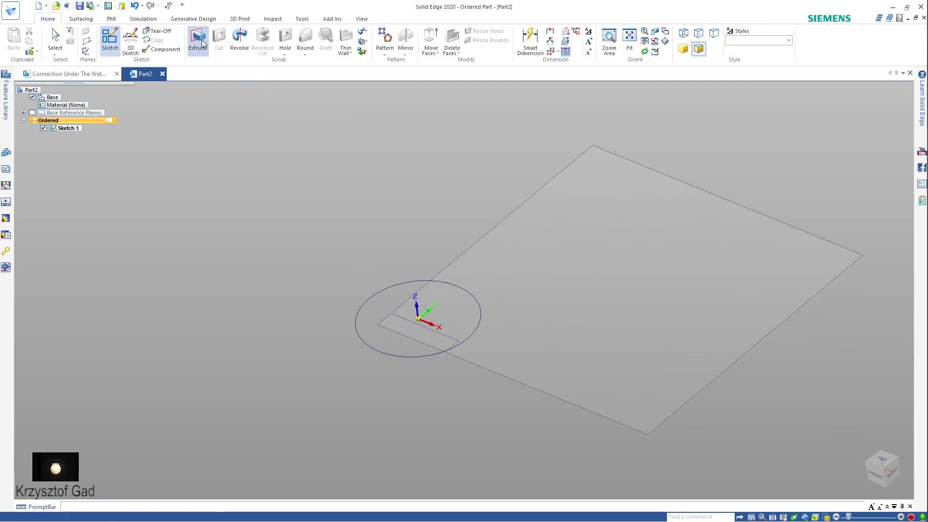
pyautogui.click(371, 299)
pyautogui.rightClick(371, 258)
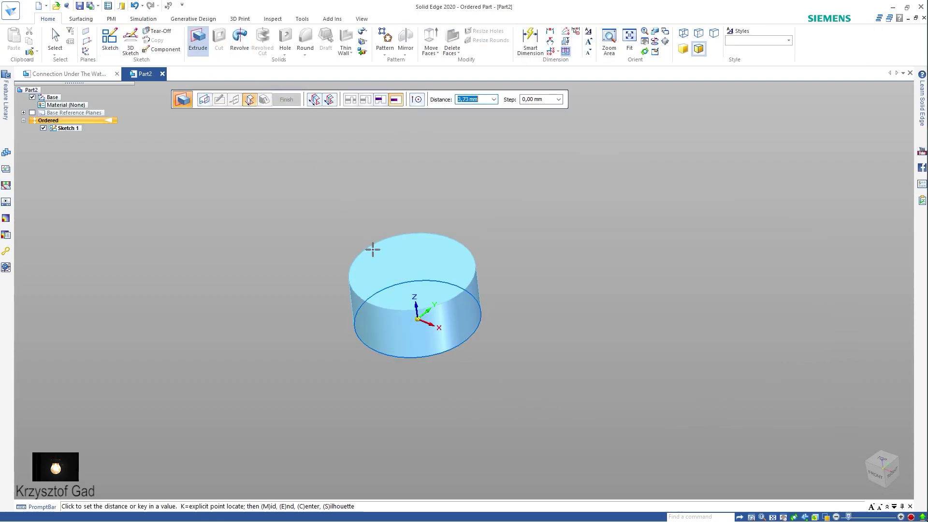
pyautogui.write('1')
pyautogui.press('Return')
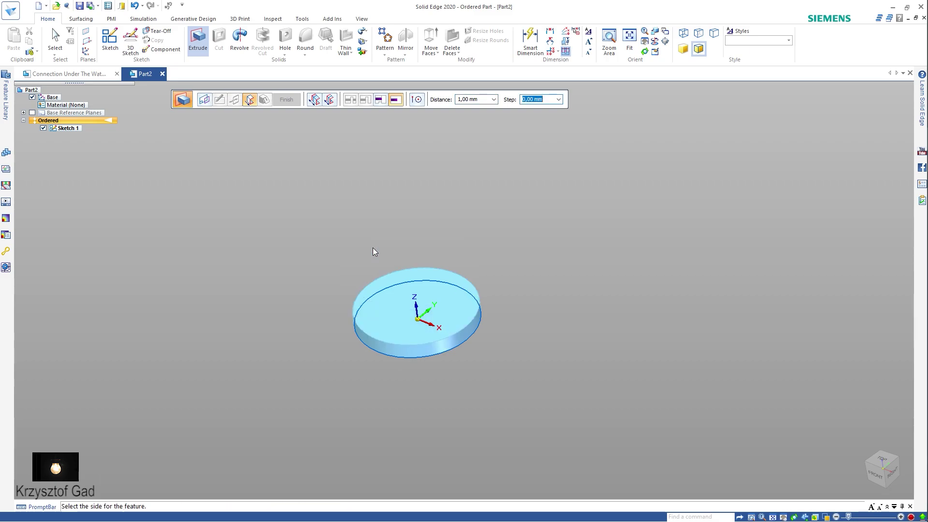
pyautogui.click(373, 247)
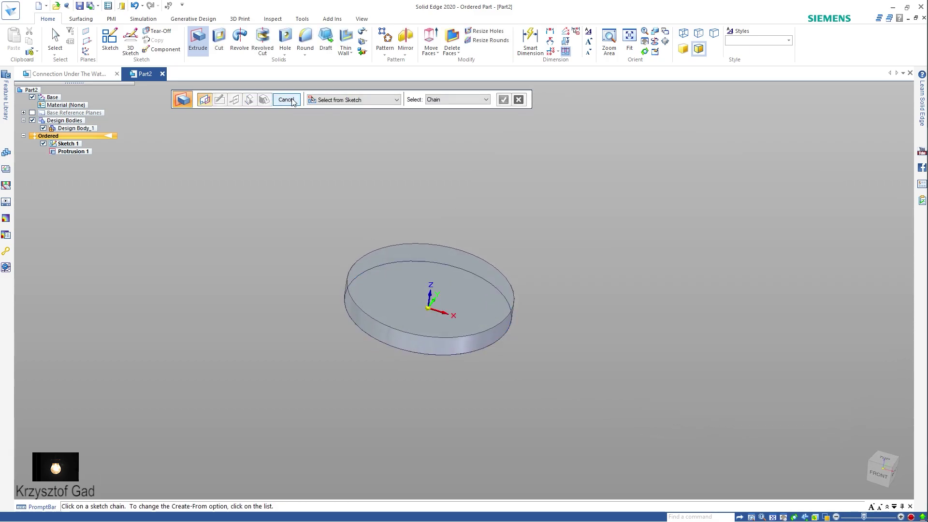
pyautogui.press('Escape')
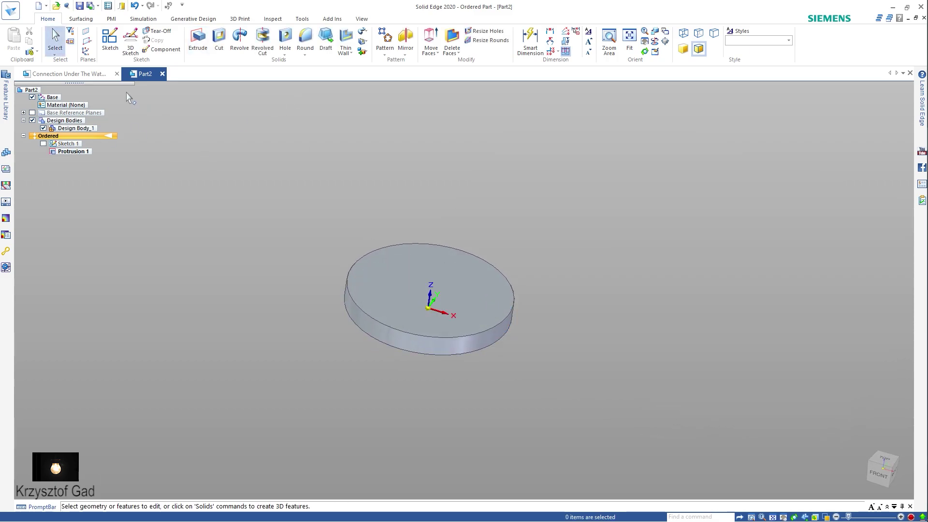
# Sketch a 6 mm circle centred at the origin on the disc's top face
pyautogui.click(111, 39)
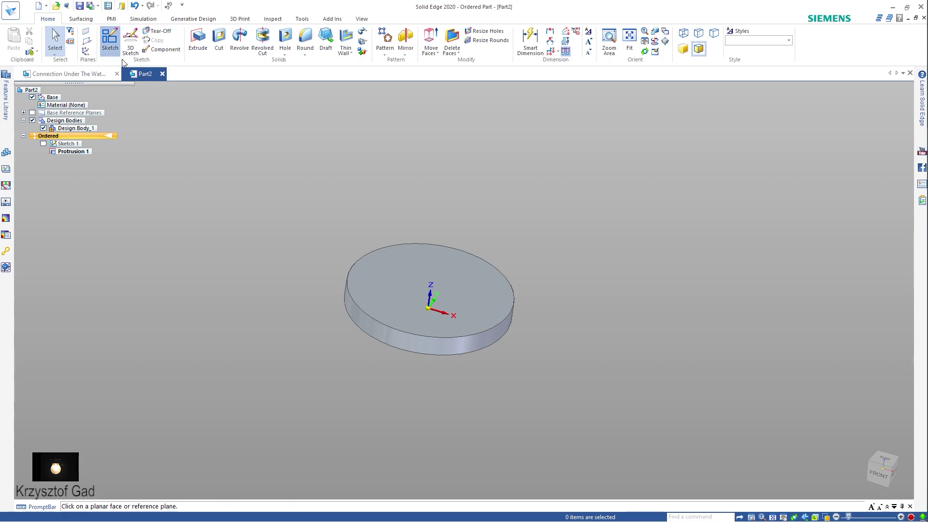
pyautogui.click(387, 256)
pyautogui.moveTo(299, 189); pyautogui.dragTo(341, 196, button='right')
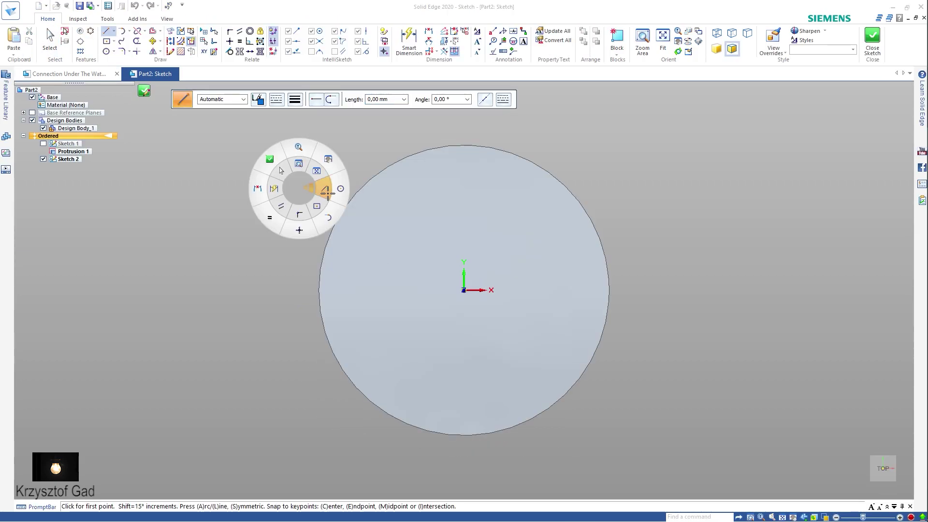
pyautogui.press('c')
pyautogui.click(464, 290)
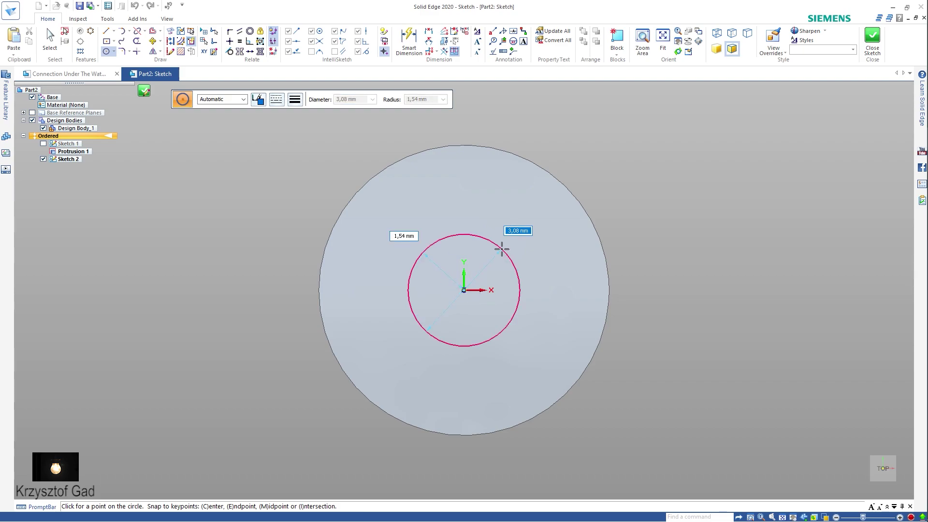
pyautogui.write('6')
pyautogui.press('Return')
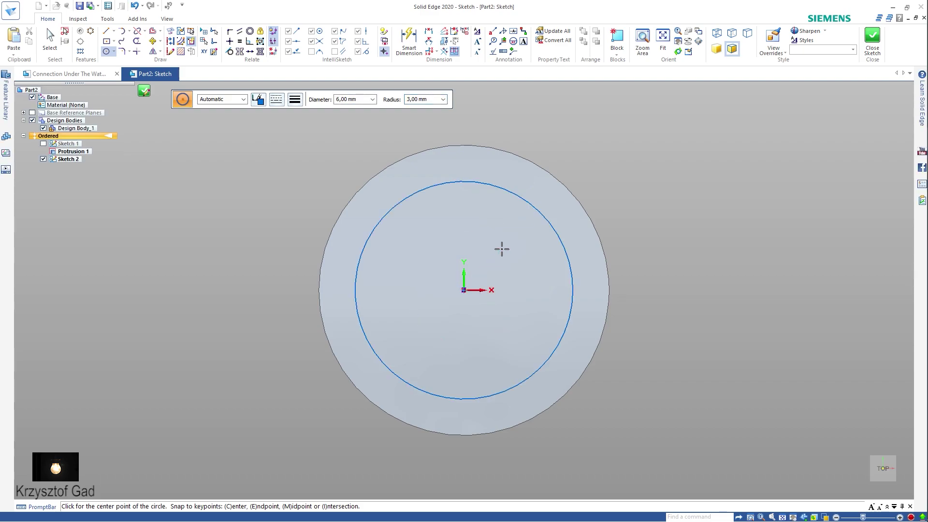
# Dimension the circle Ø6 and close the sketch
pyautogui.rightClick(502, 249)
pyautogui.click(481, 250)
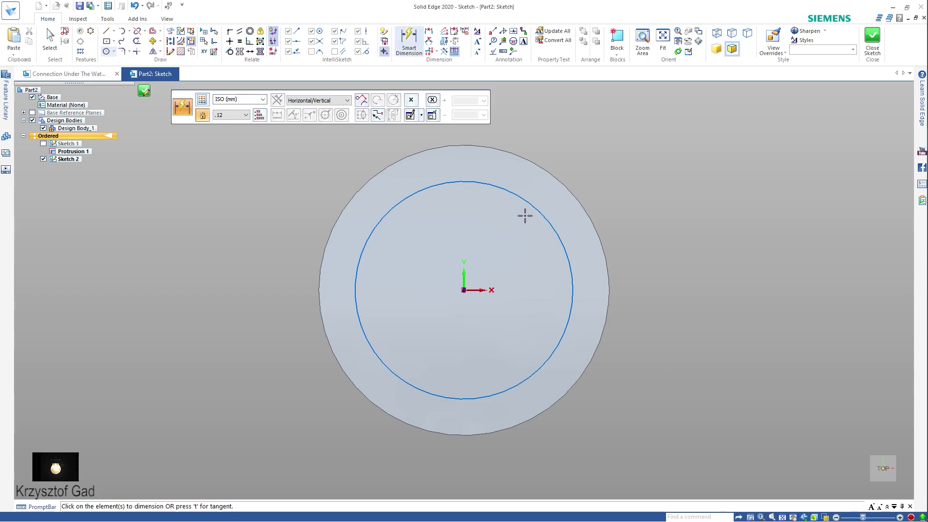
pyautogui.click(532, 211)
pyautogui.click(603, 165)
pyautogui.press('Return')
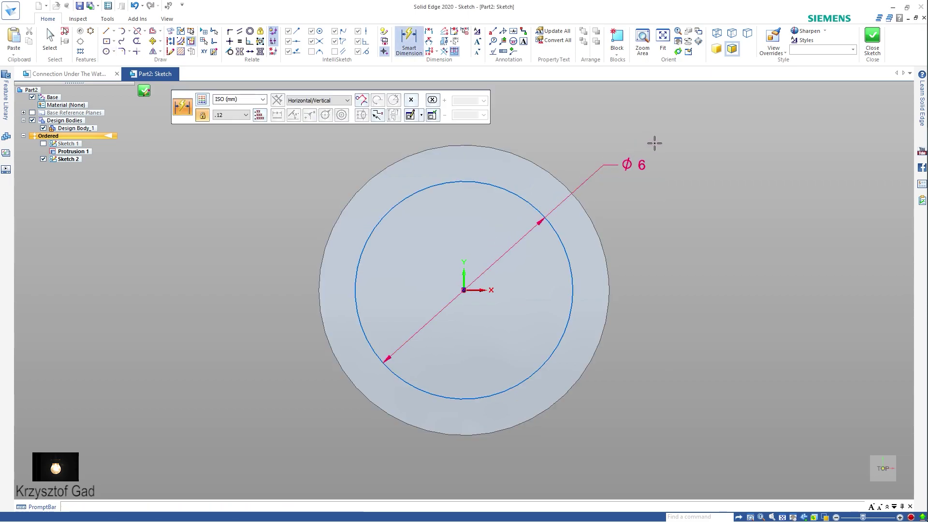
pyautogui.click(864, 61)
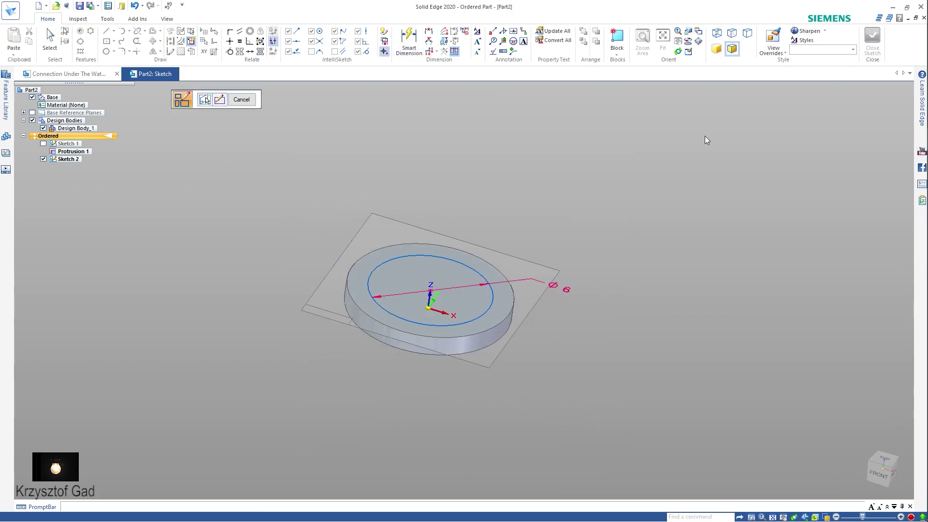
pyautogui.click(240, 100)
# Extrude the Ø6 circle 9 mm upward from the disc as Protrusion 2
pyautogui.click(198, 41)
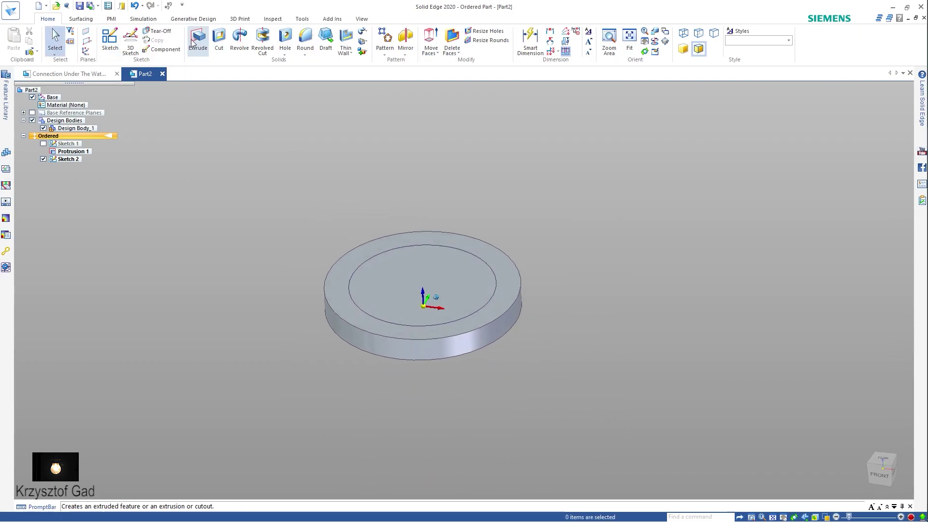
pyautogui.click(329, 236)
pyautogui.write('9')
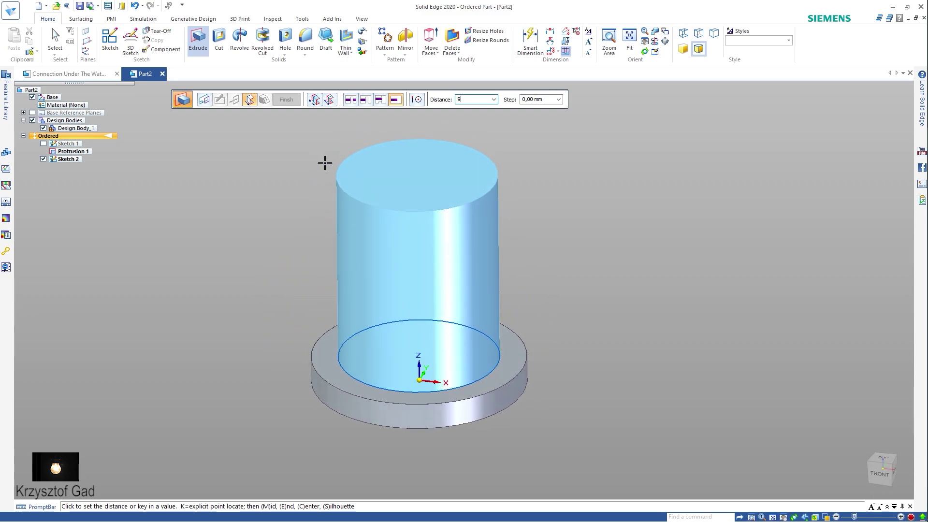
pyautogui.press('Return')
pyautogui.click(325, 163)
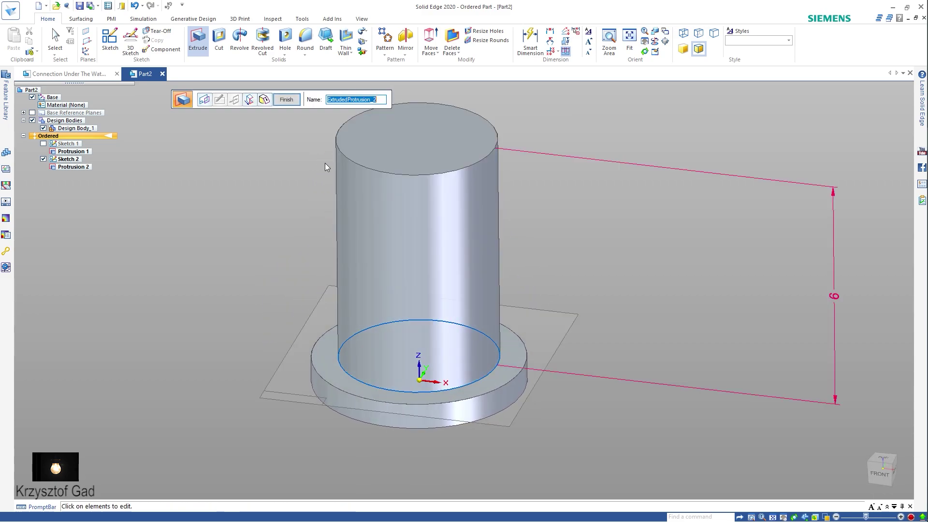
pyautogui.click(298, 100)
pyautogui.press('Escape')
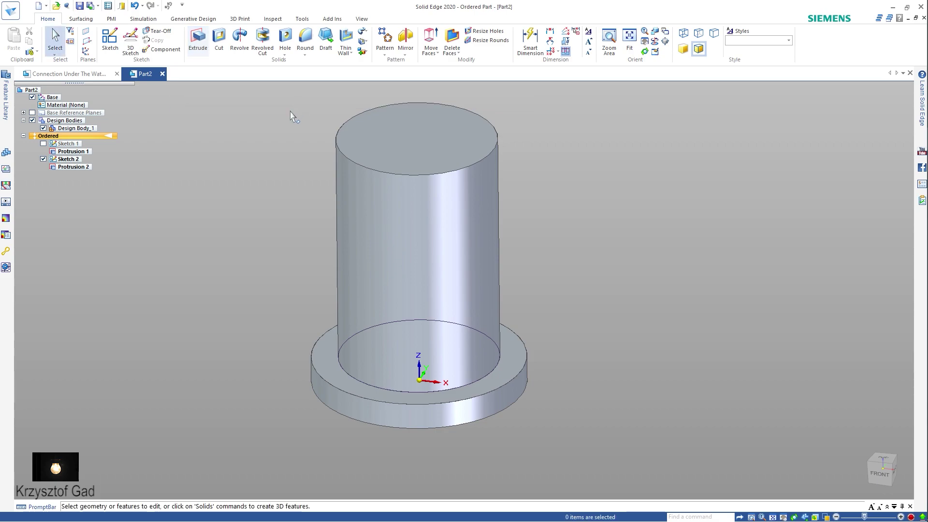
# Bore a hole through the centre of the flanged cylinder's top face as Hole 1
pyautogui.click(286, 42)
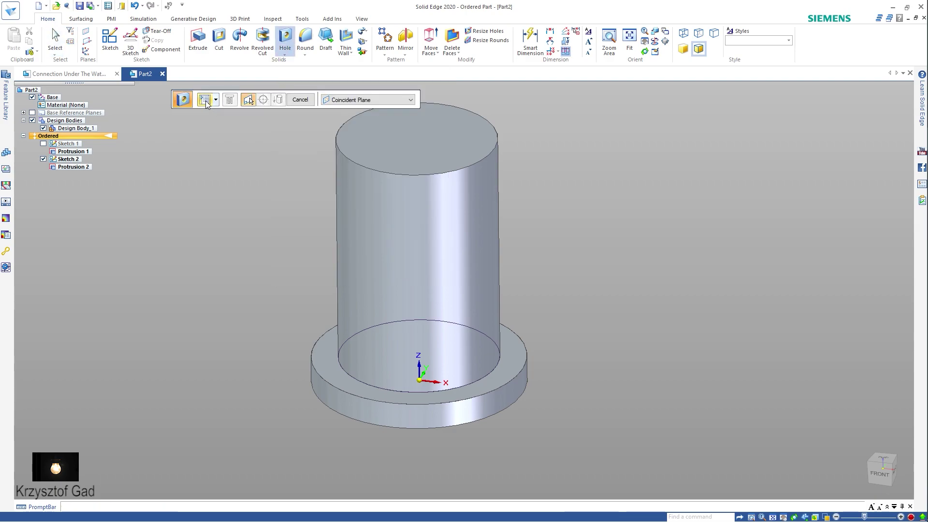
pyautogui.click(205, 101)
pyautogui.write('4')
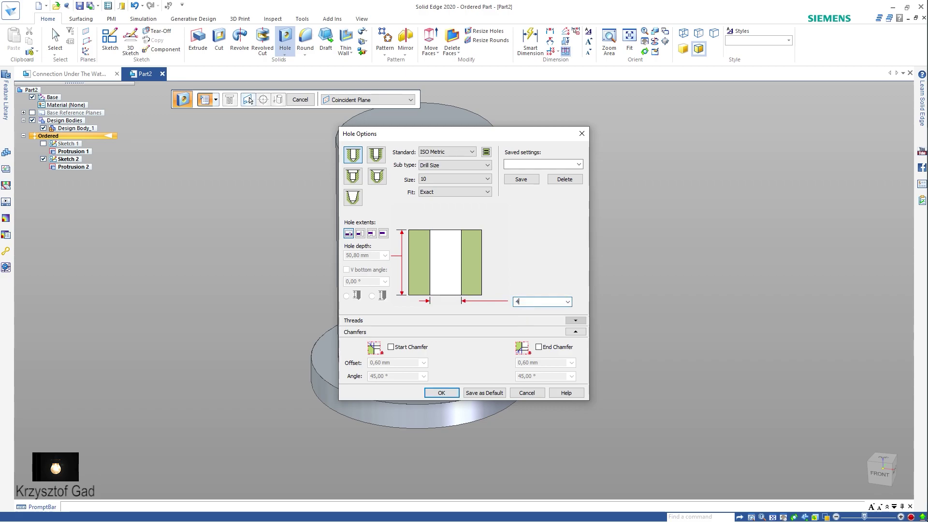
pyautogui.click(443, 393)
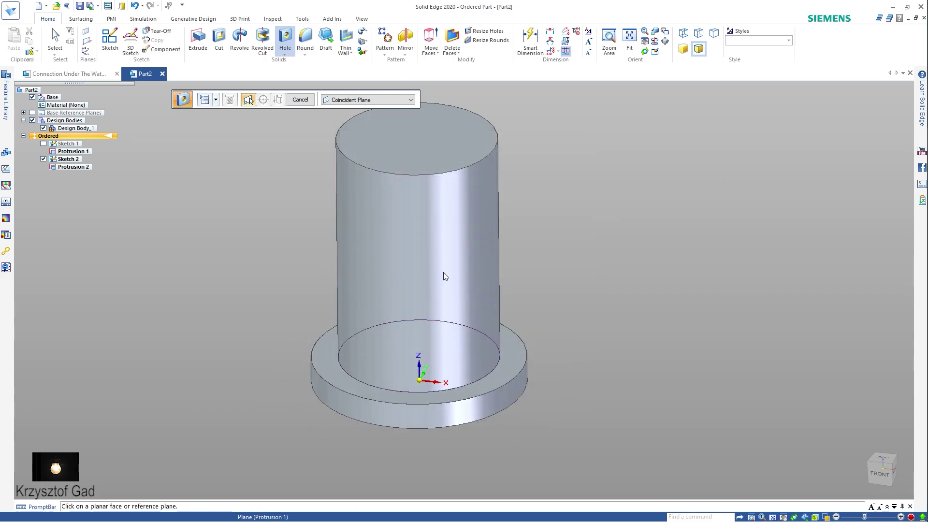
pyautogui.click(441, 160)
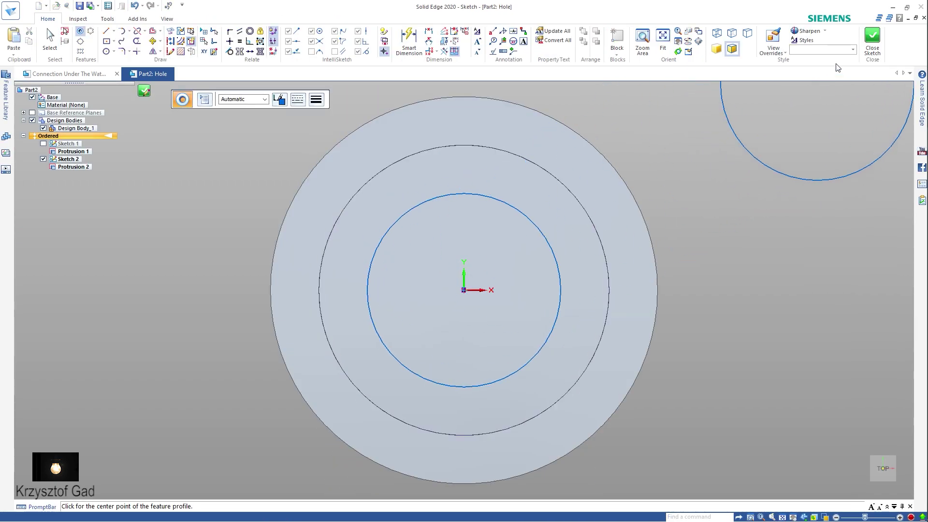
pyautogui.click(873, 38)
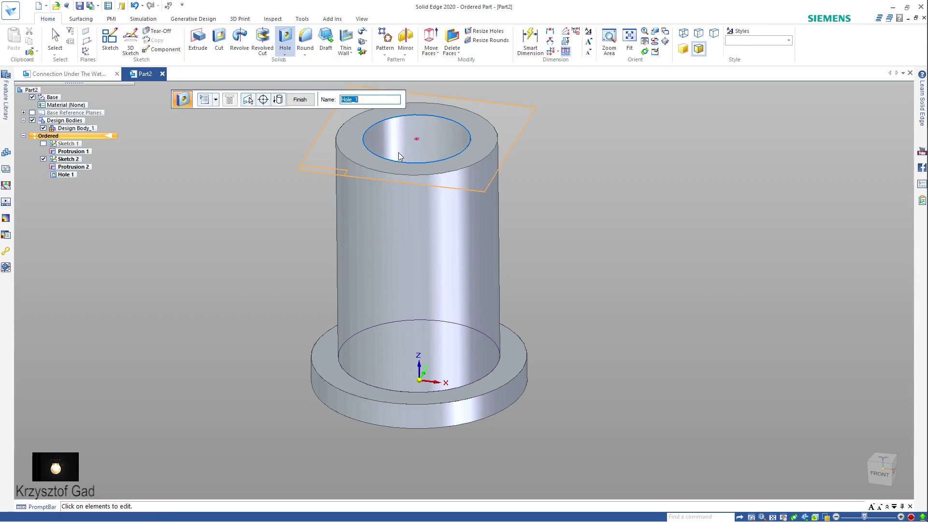
pyautogui.click(298, 100)
pyautogui.hotkey('ctrl', 't')
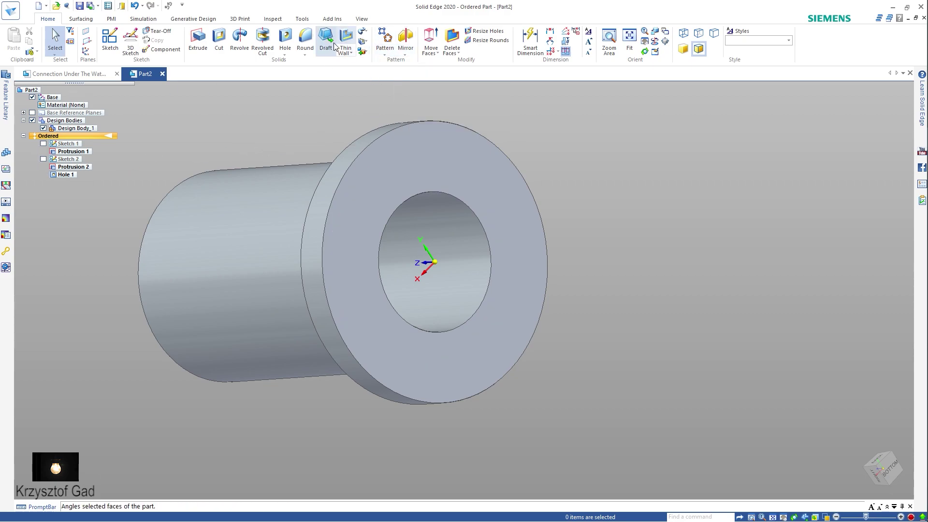
pyautogui.click(406, 41)
# Mirror Protrusion 1, Protrusion 2 and Hole 1 about the flange face
pyautogui.click(389, 153)
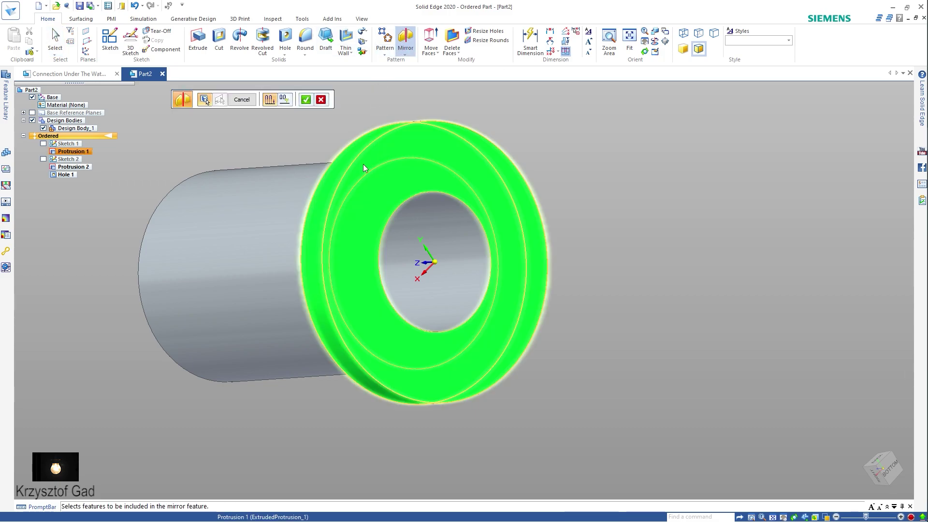
pyautogui.click(288, 189)
pyautogui.click(428, 227)
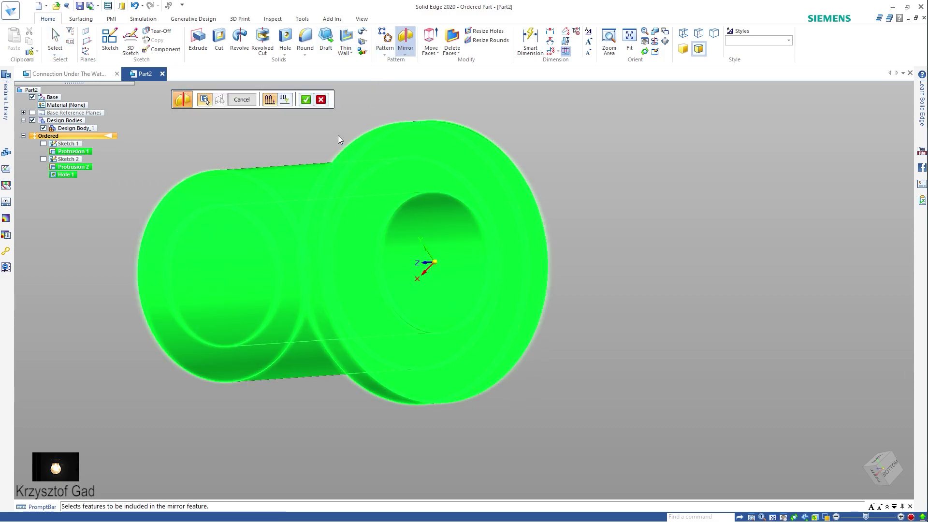
pyautogui.click(306, 100)
pyautogui.click(416, 150)
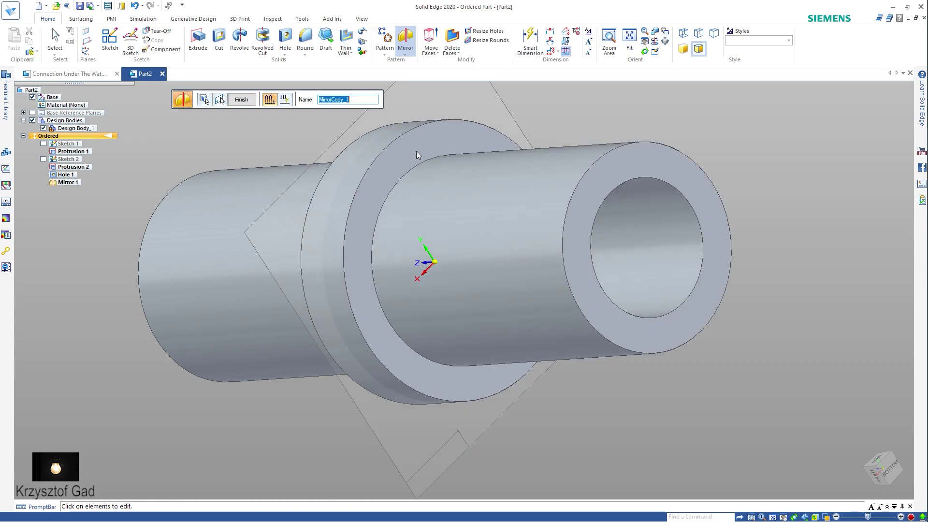
pyautogui.click(242, 100)
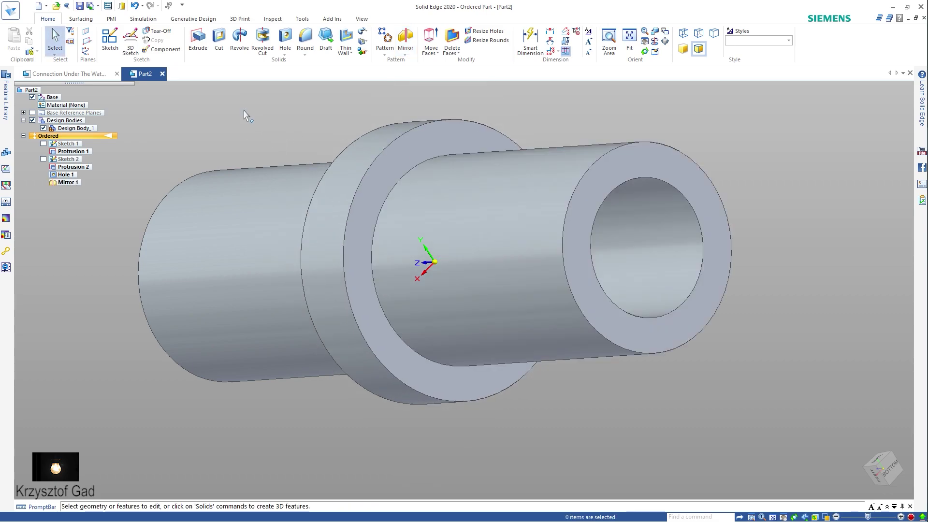
pyautogui.hotkey('ctrl', 'r')
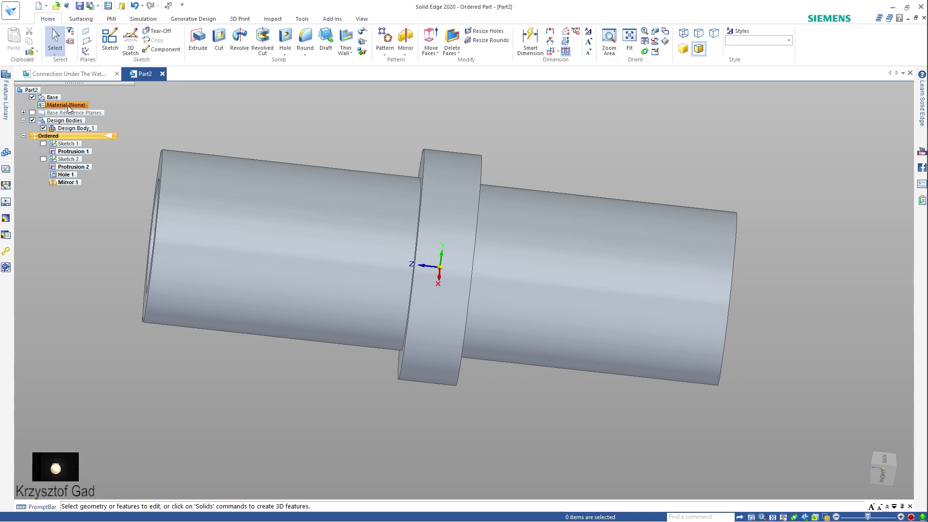
# Make the part Plastic ABS (extra strong) and orbit it to an oblique view
pyautogui.click(68, 105)
pyautogui.click(96, 118)
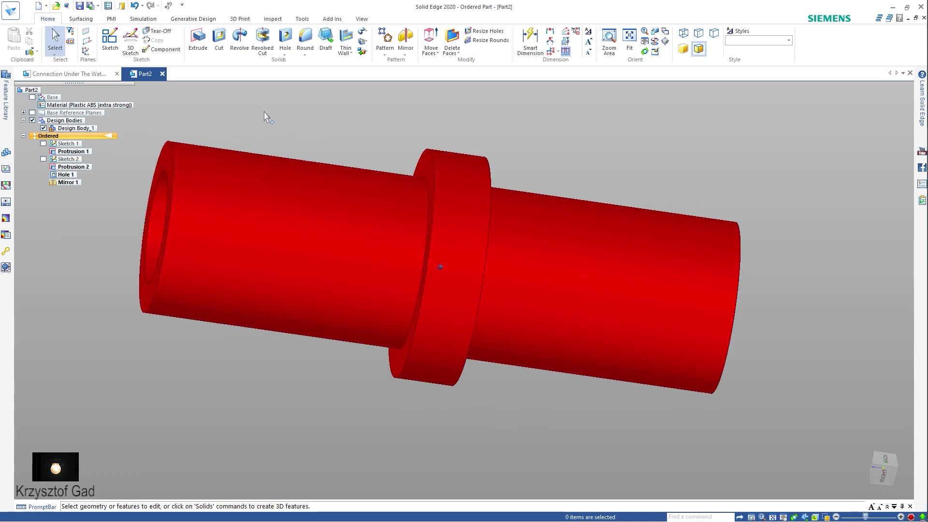
pyautogui.moveTo(266, 116); pyautogui.dragTo(179, 169, button='middle')
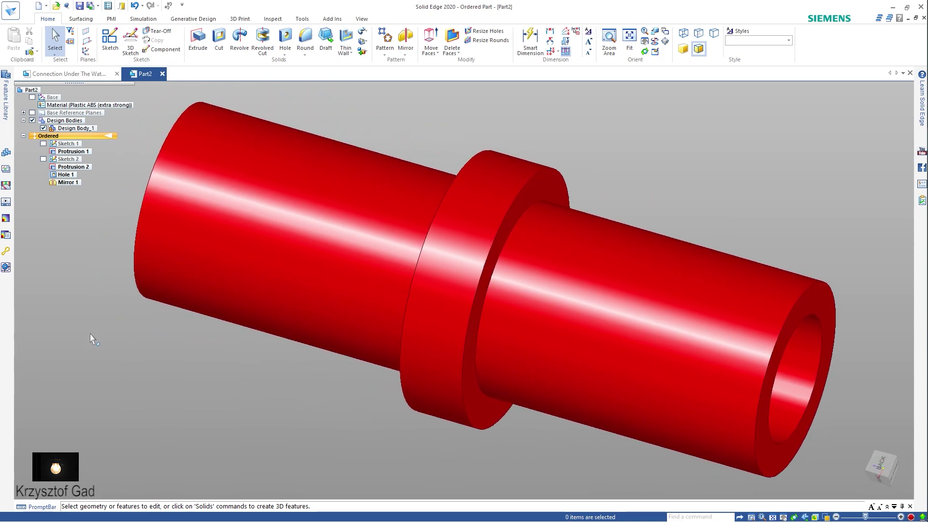
# Create a new ISO Metric Part in ordered modelling mode
pyautogui.click(9, 13)
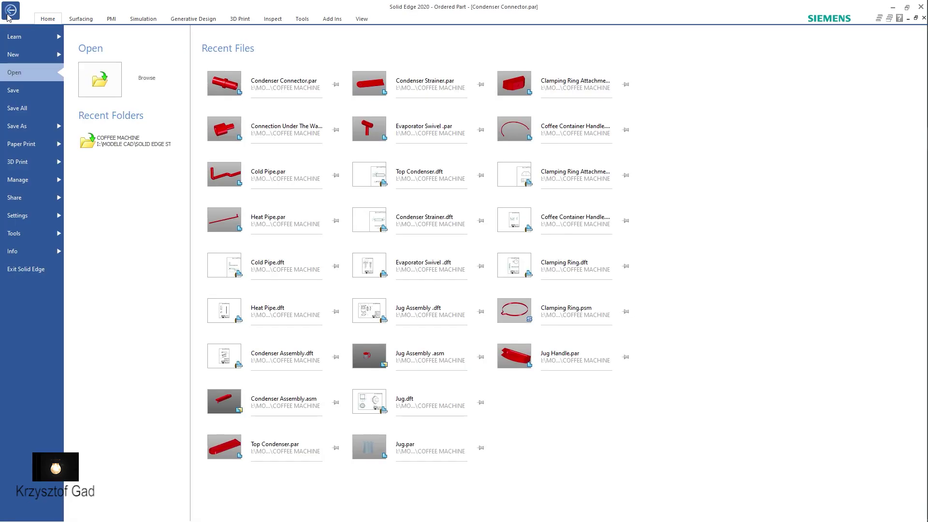
pyautogui.click(21, 47)
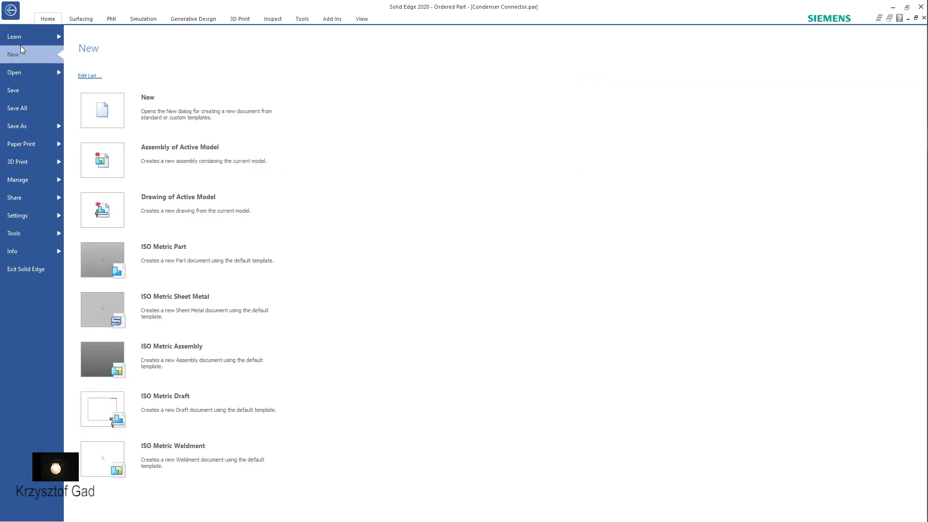
pyautogui.click(142, 251)
pyautogui.rightClick(142, 251)
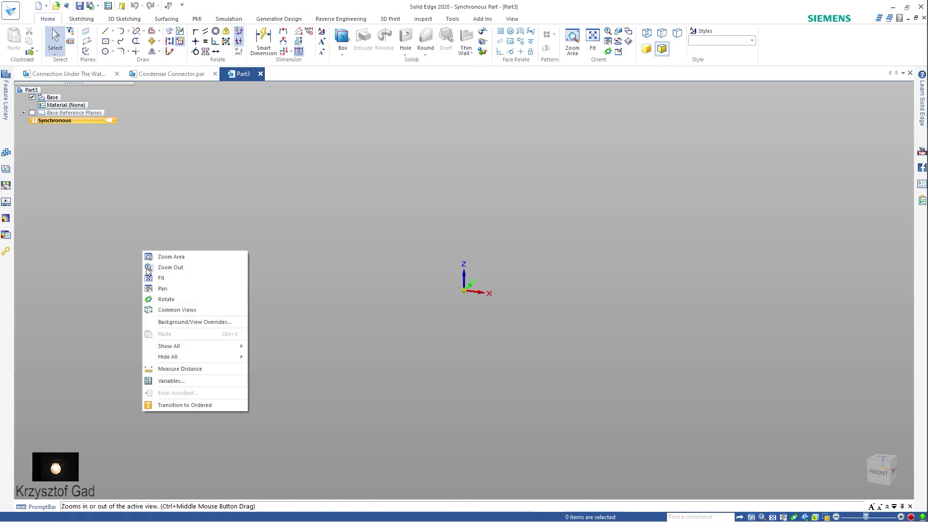
pyautogui.click(176, 405)
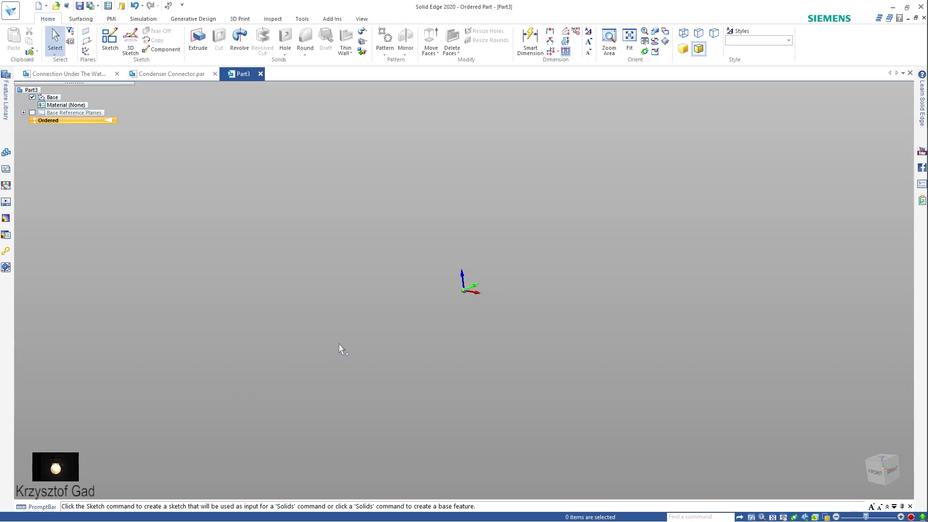
# On the base reference plane, draw a 6 mm circle centred on the origin
pyautogui.click(110, 39)
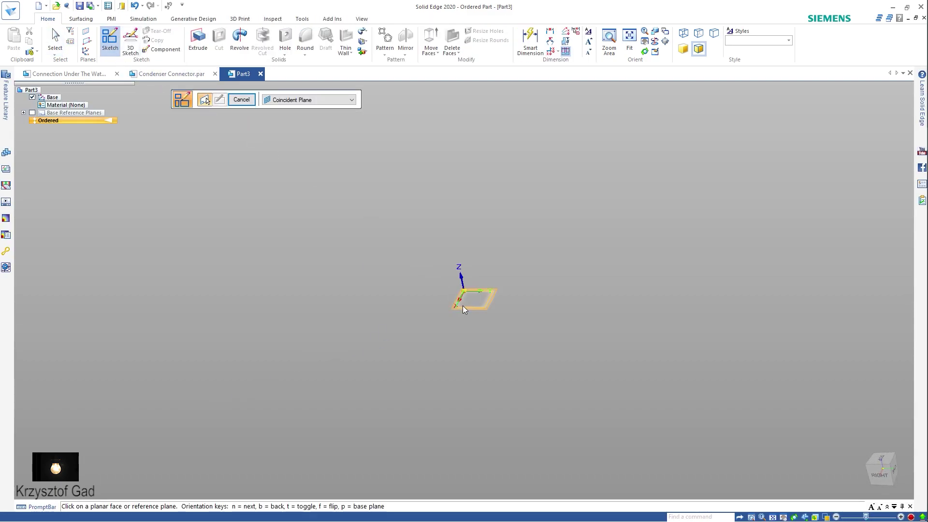
pyautogui.click(462, 305)
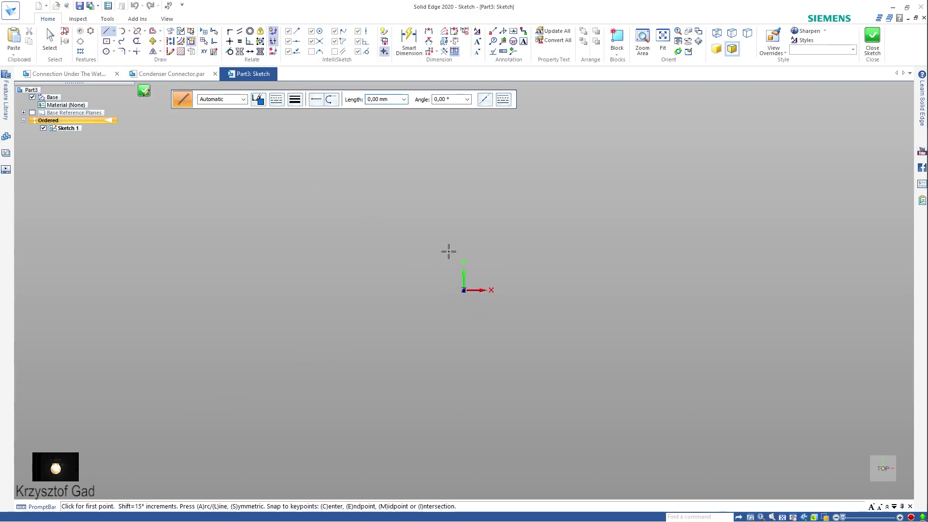
pyautogui.rightClick(449, 251)
pyautogui.click(492, 252)
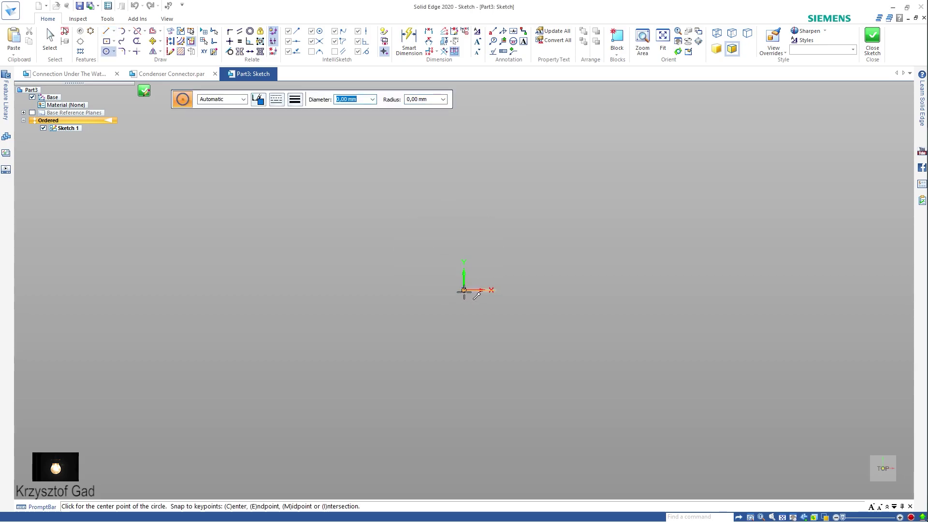
pyautogui.click(464, 291)
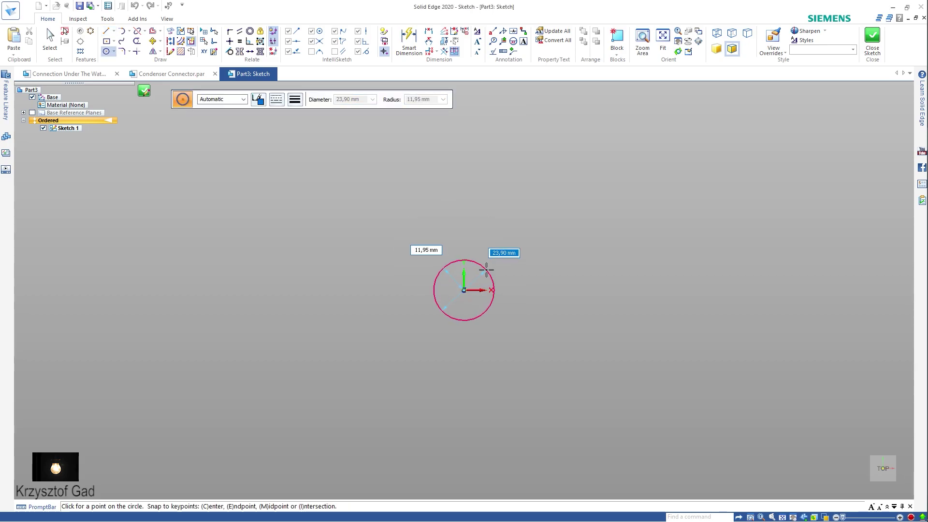
pyautogui.write('6')
pyautogui.press('Return')
# Add the Φ6 diameter dimension to the circle and close the sketch
pyautogui.scroll(4, 486, 270)
pyautogui.scroll(5, 486, 269)
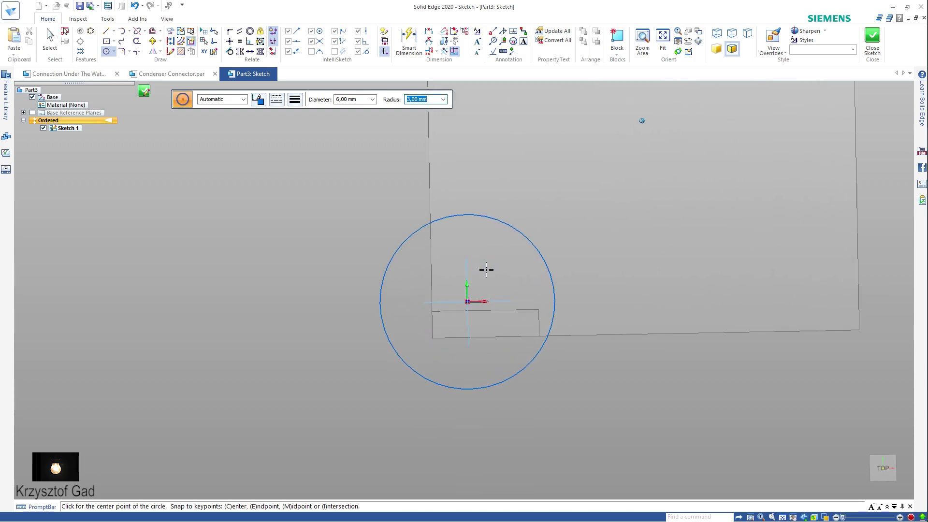
pyautogui.rightClick(494, 255)
pyautogui.click(467, 253)
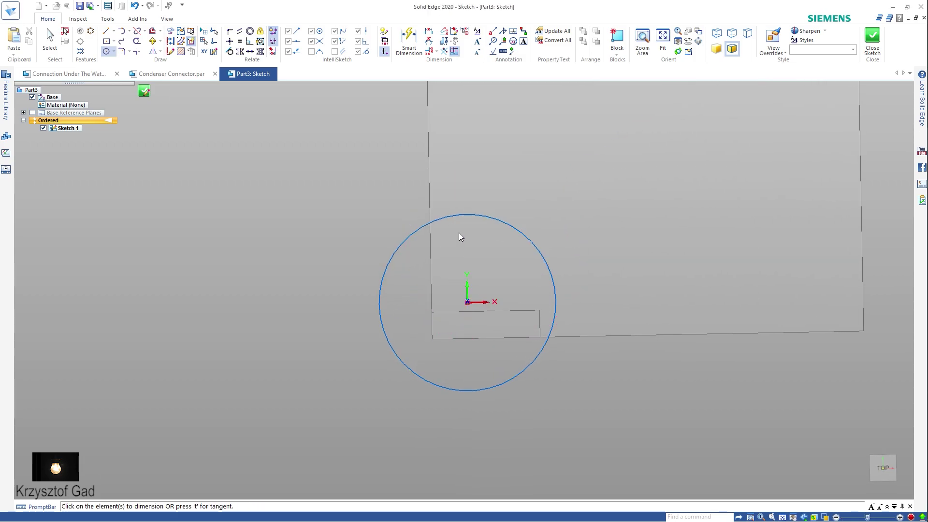
pyautogui.click(466, 214)
pyautogui.click(541, 186)
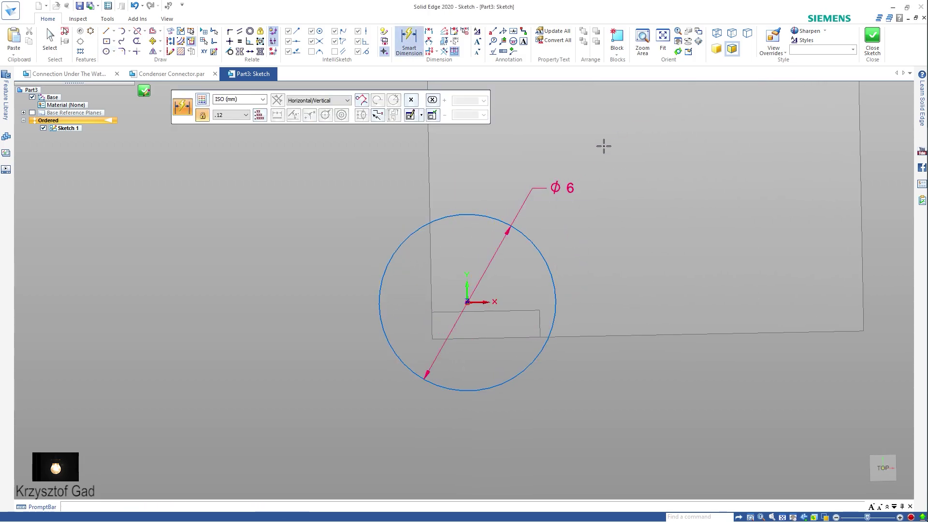
pyautogui.click(872, 40)
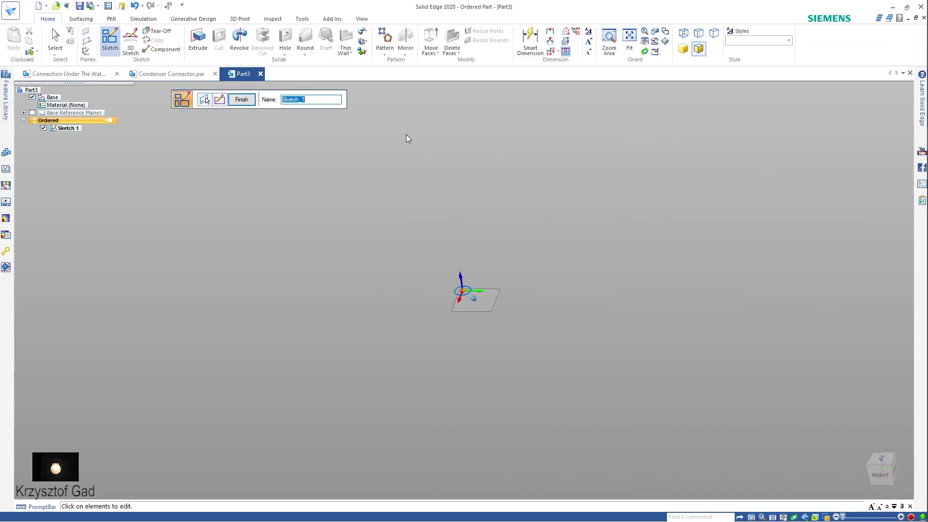
# Extrude the 6 mm circle 10 mm into a solid cylinder
pyautogui.click(202, 37)
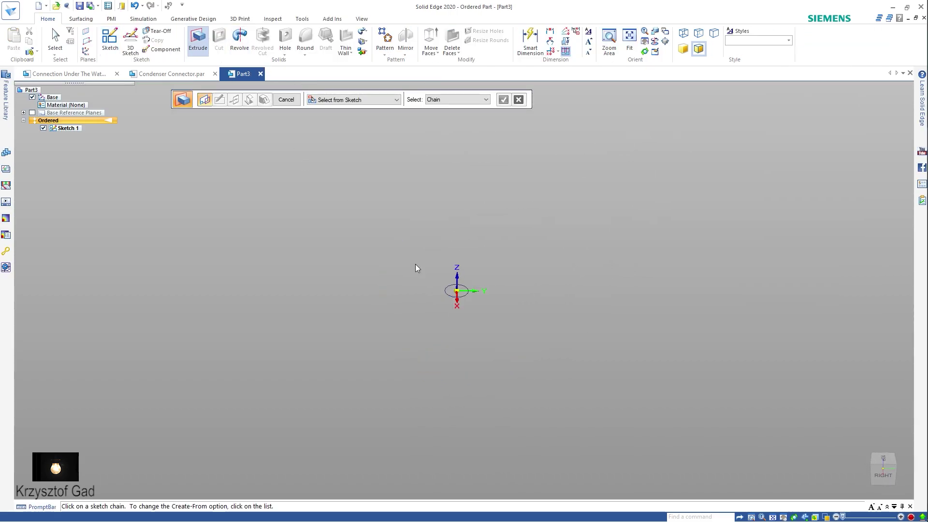
pyautogui.rightClick(449, 250)
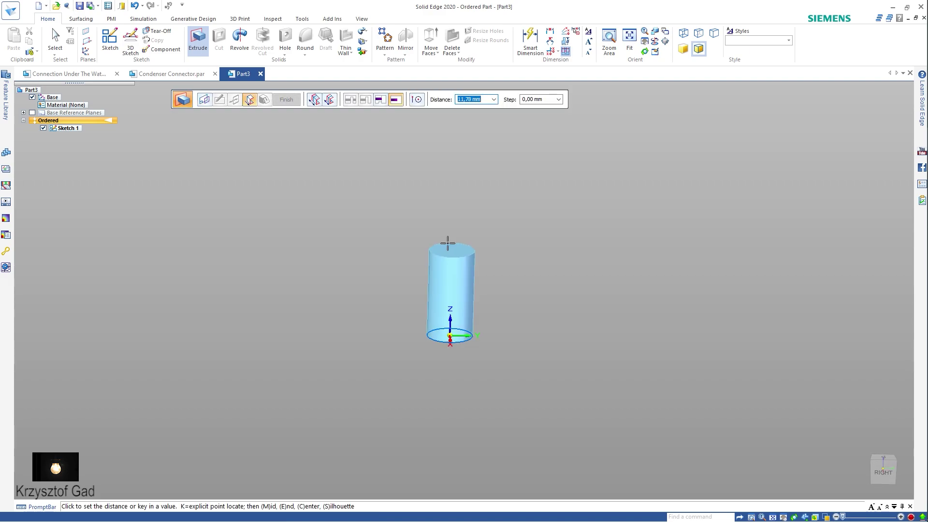
pyautogui.write('10')
pyautogui.press('Return')
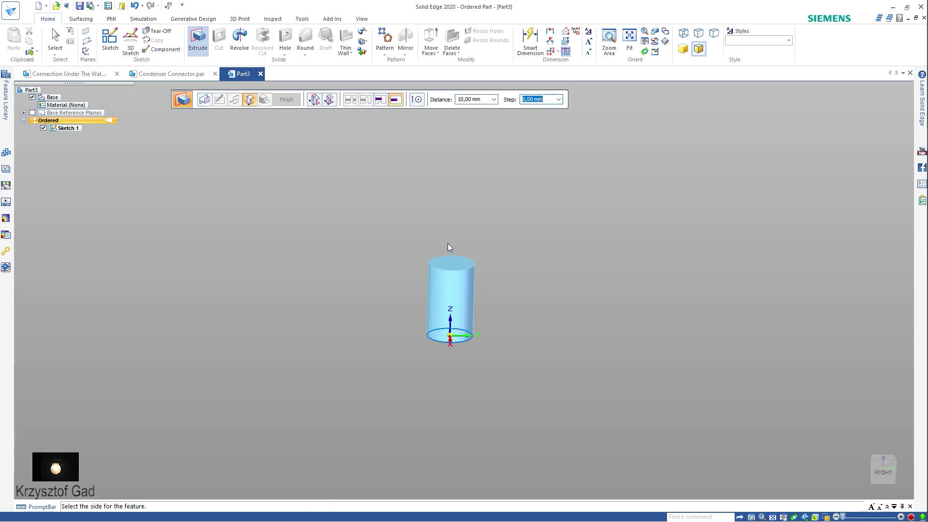
pyautogui.click(448, 243)
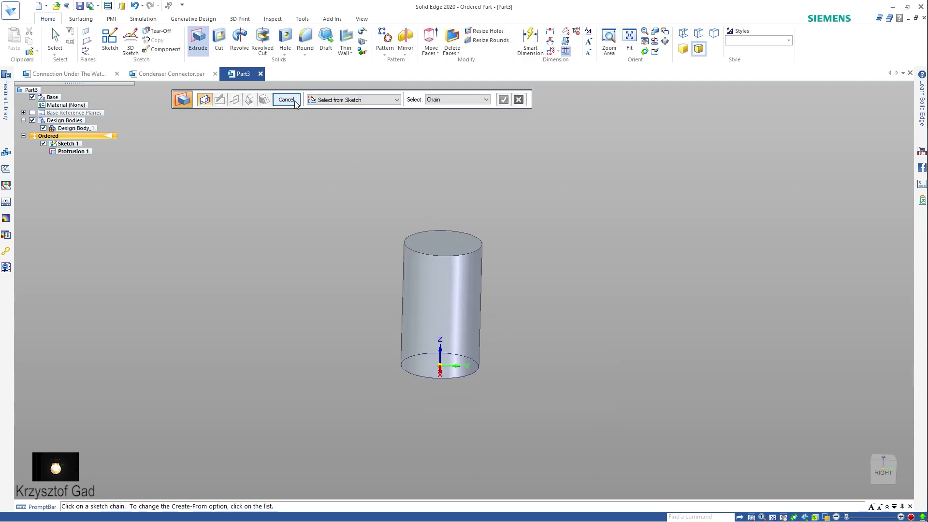
pyautogui.click(294, 100)
pyautogui.click(110, 40)
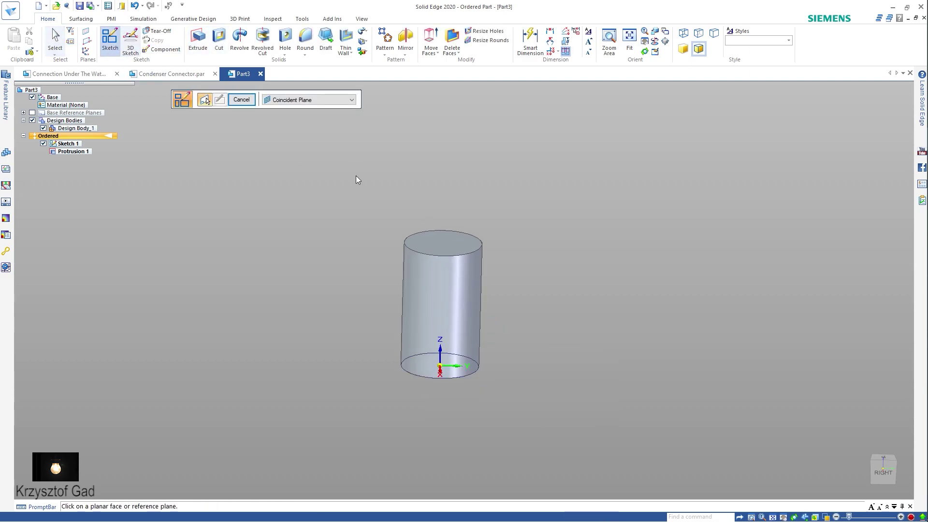
# On the cylinder's top face, sketch a Ø4 circle centred on the origin and dimension it
pyautogui.click(429, 243)
pyautogui.rightClick(308, 165)
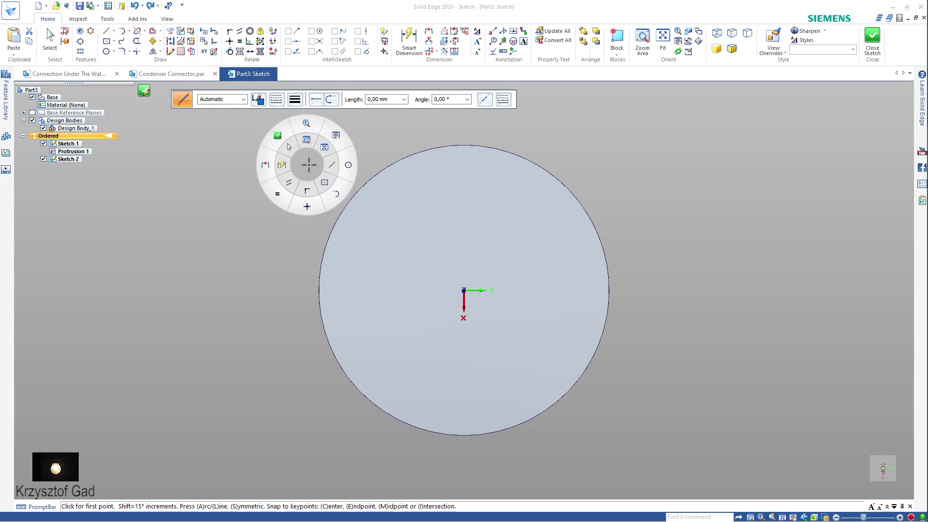
pyautogui.click(346, 167)
pyautogui.click(464, 290)
pyautogui.write('4')
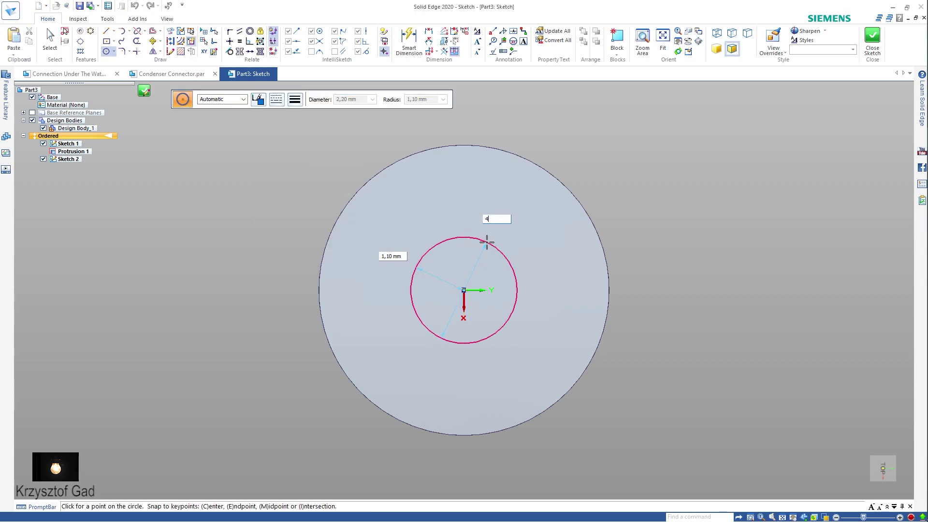
pyautogui.press('Return')
pyautogui.rightClick(487, 242)
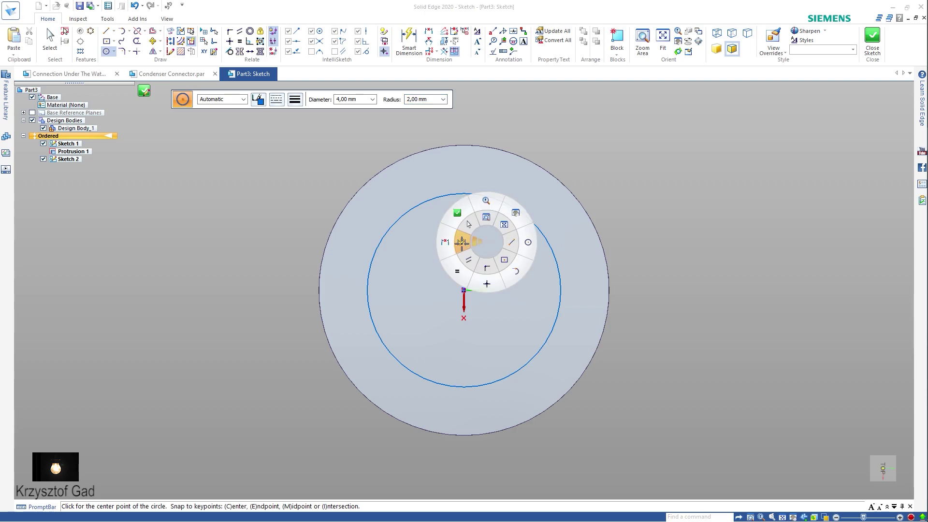
pyautogui.click(462, 242)
pyautogui.click(520, 210)
pyautogui.click(631, 165)
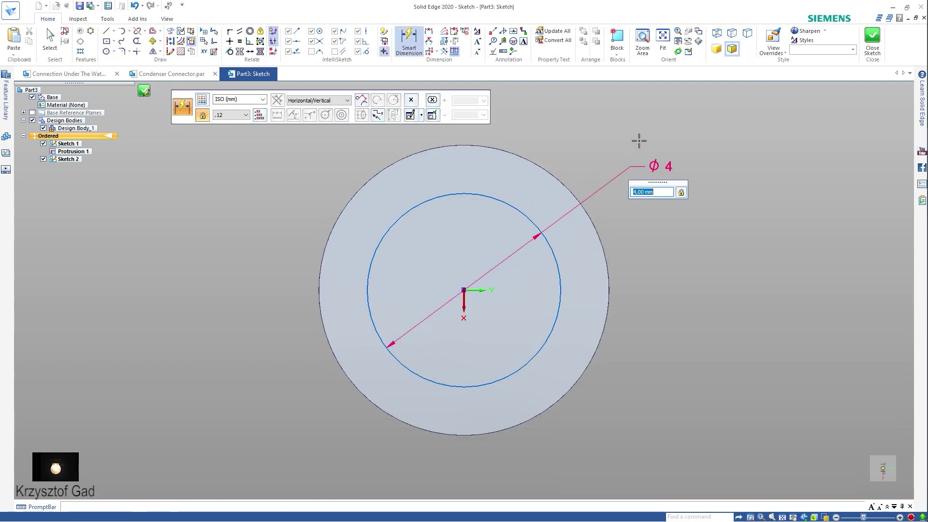
pyautogui.click(872, 43)
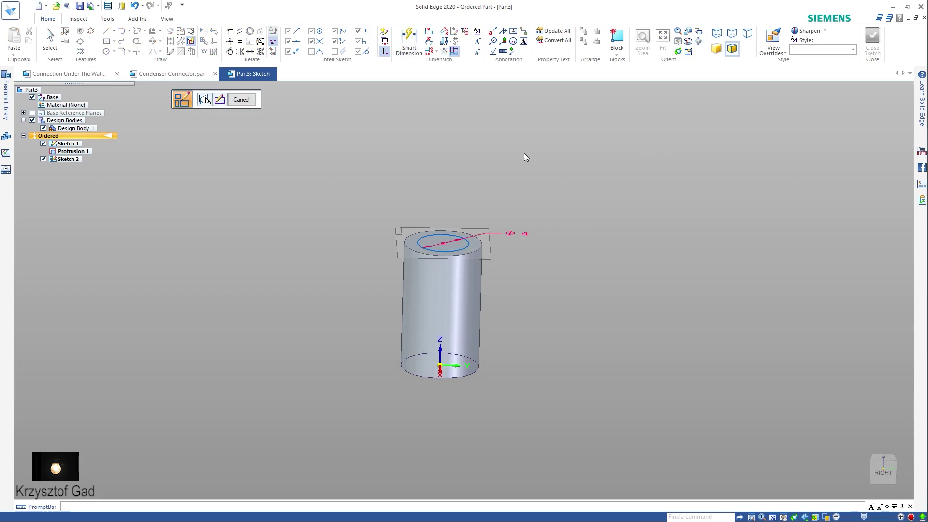
# Extrude the Ø4 circle 10 mm upward as Protrusion 2
pyautogui.click(241, 99)
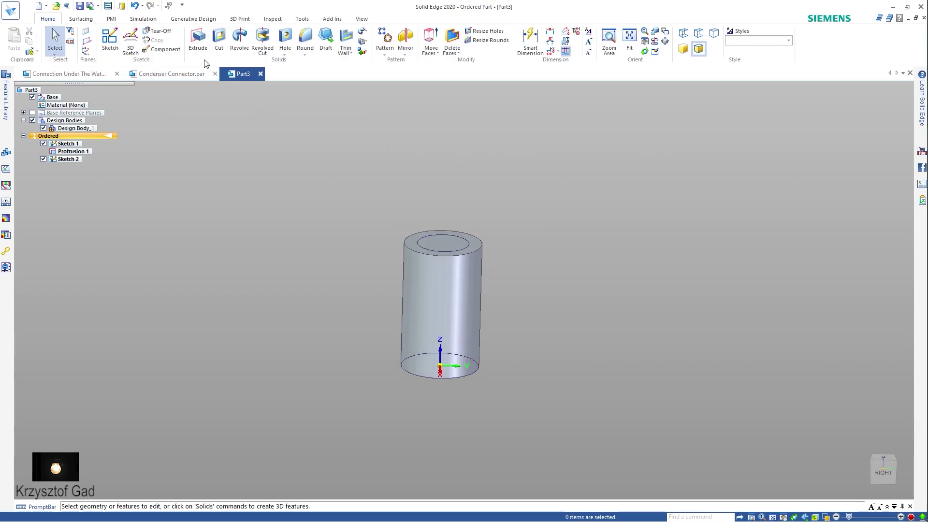
pyautogui.click(197, 41)
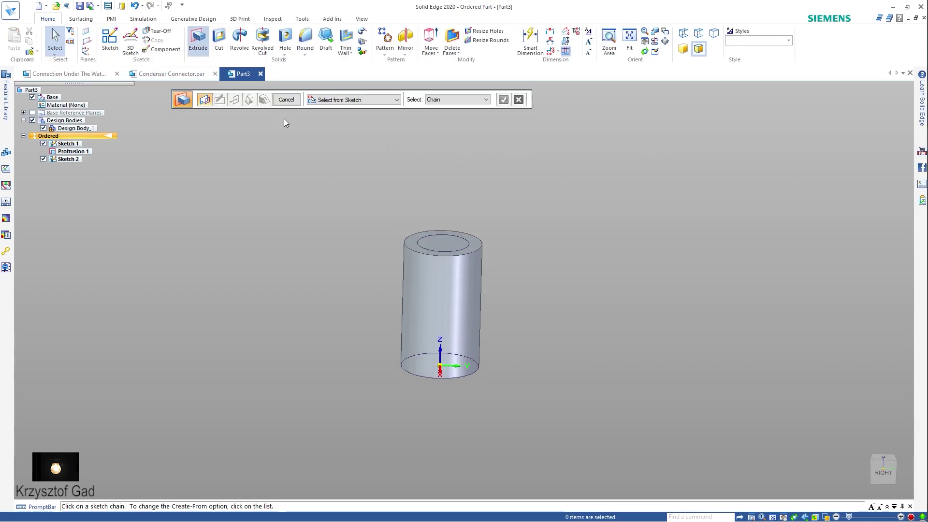
pyautogui.click(419, 243)
pyautogui.rightClick(419, 243)
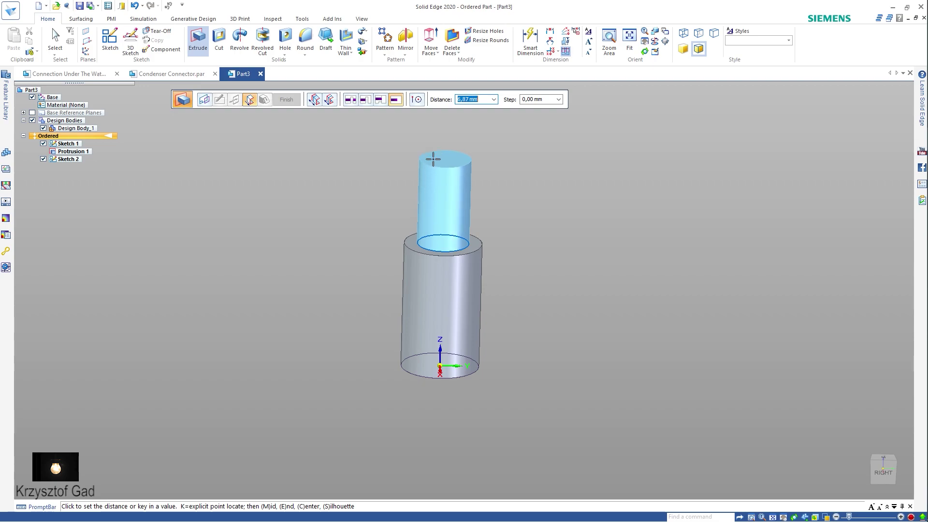
pyautogui.press('Return')
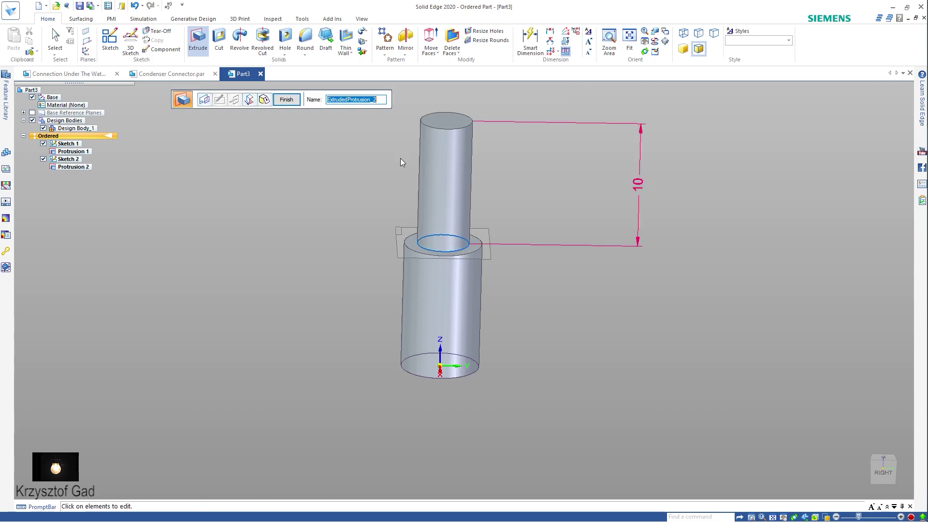
pyautogui.click(286, 99)
pyautogui.press('Escape')
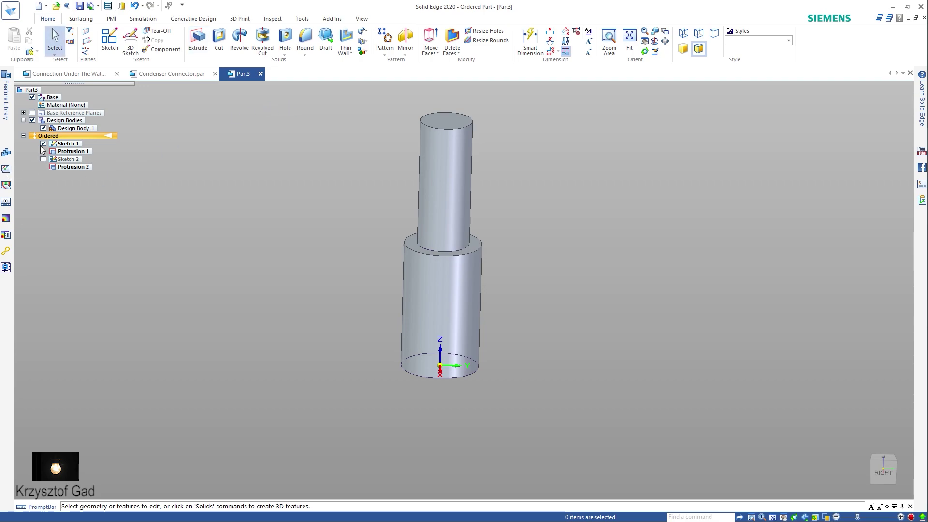
# Add a Ø3 mm hole through the centre of the stepped shaft's end face
pyautogui.click(285, 37)
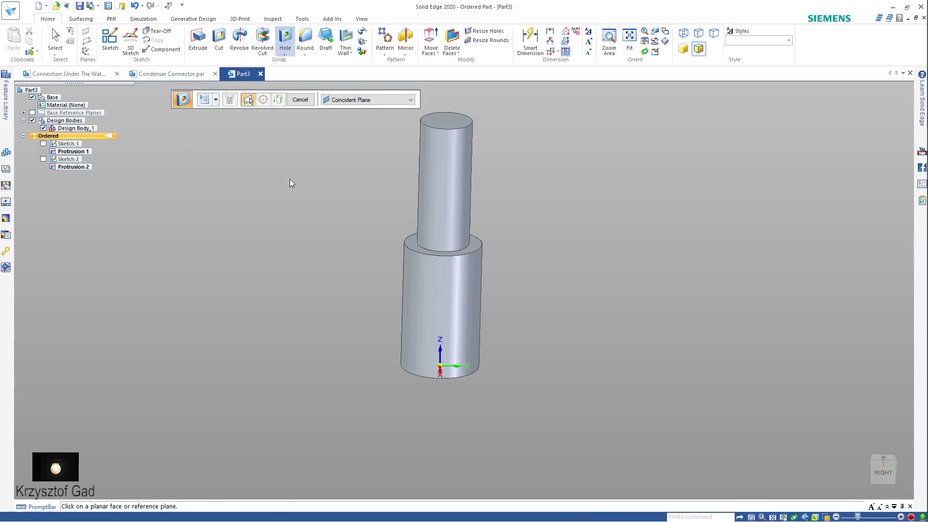
pyautogui.click(203, 102)
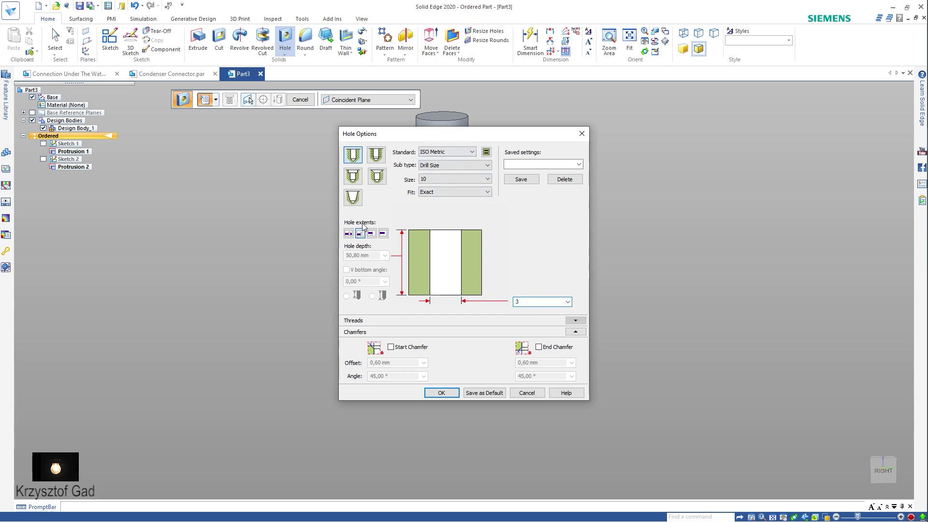
pyautogui.click(450, 394)
pyautogui.click(466, 264)
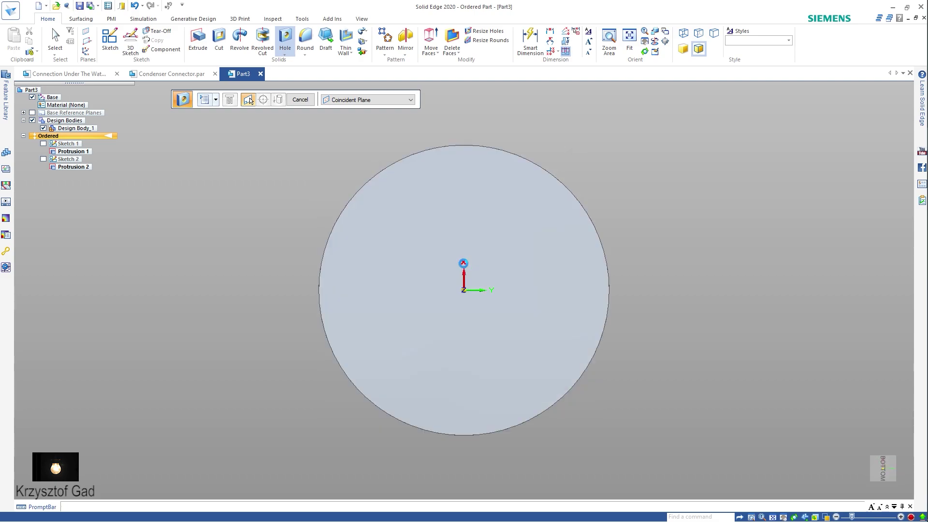
pyautogui.click(463, 290)
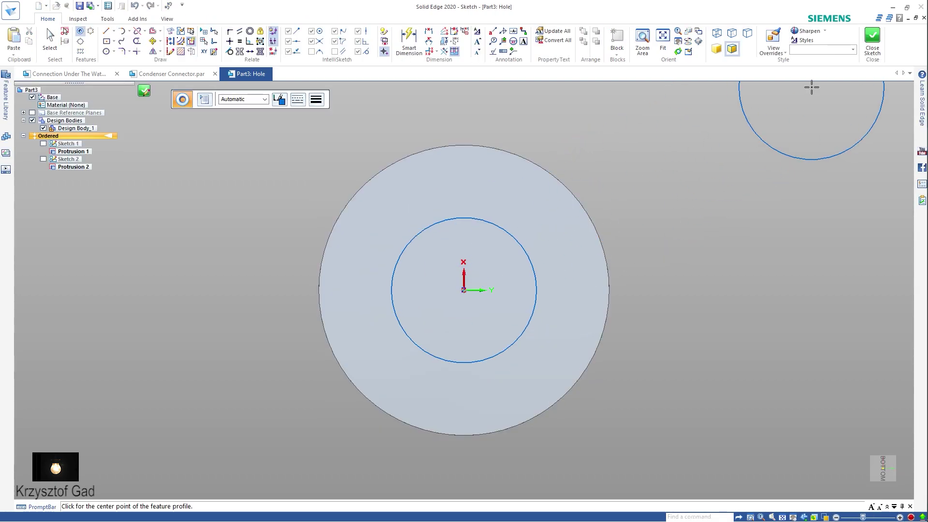
pyautogui.click(872, 41)
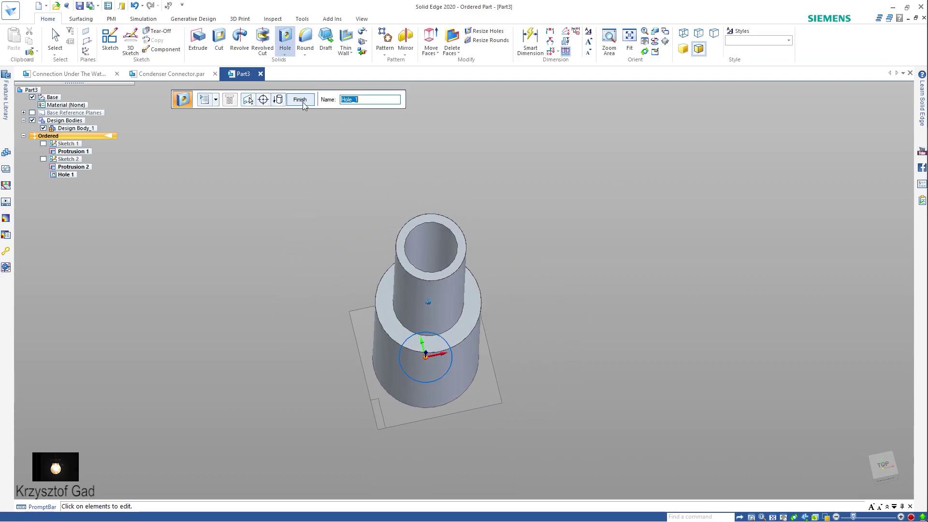
pyautogui.click(300, 99)
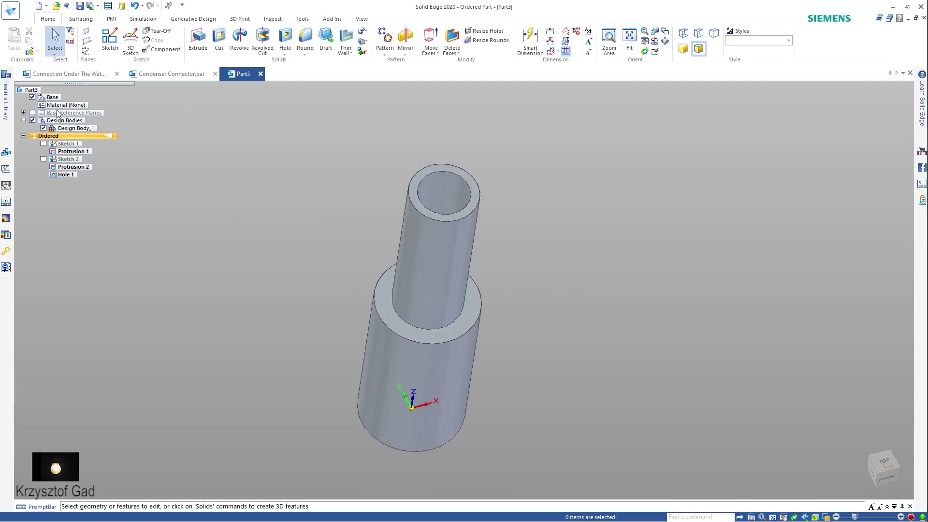
# Assign Plastic ABS (extra strong) to the part and rotate it to lie horizontally
pyautogui.rightClick(61, 111)
pyautogui.click(92, 145)
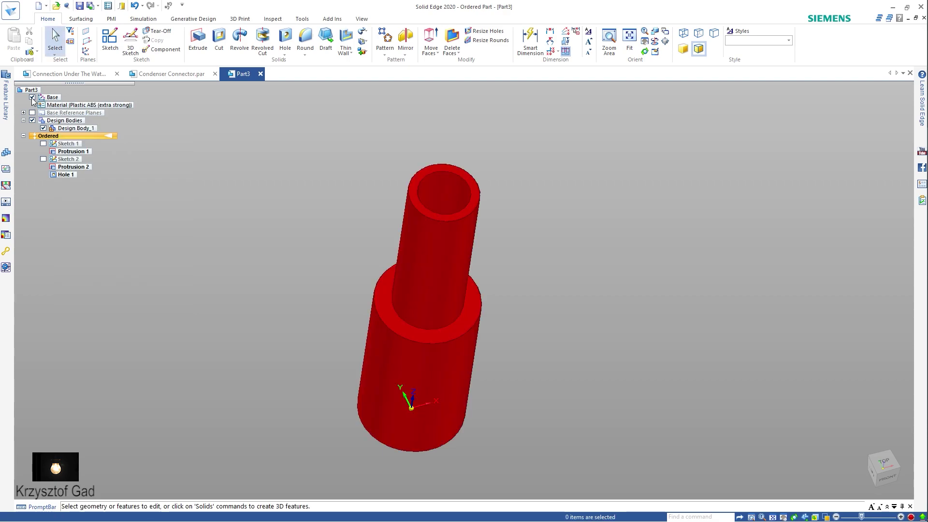
pyautogui.moveTo(220, 172); pyautogui.dragTo(216, 172, button='middle')
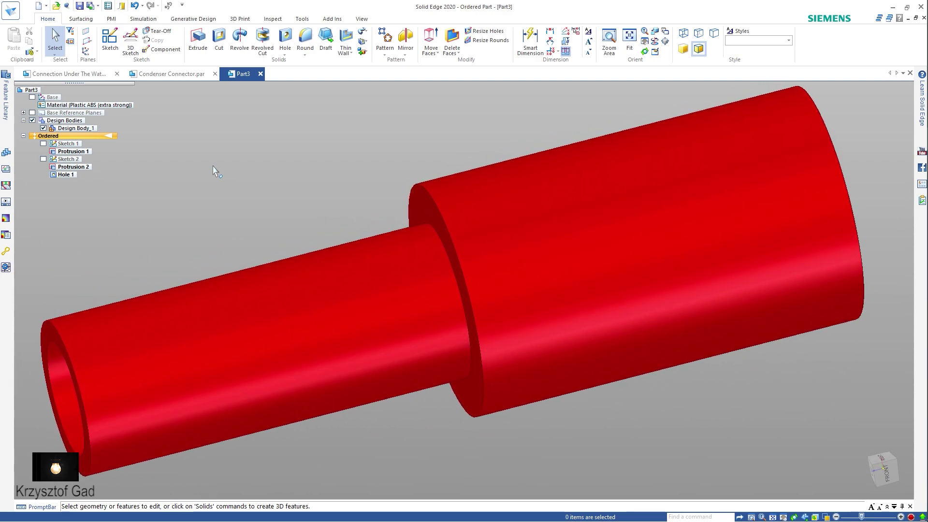